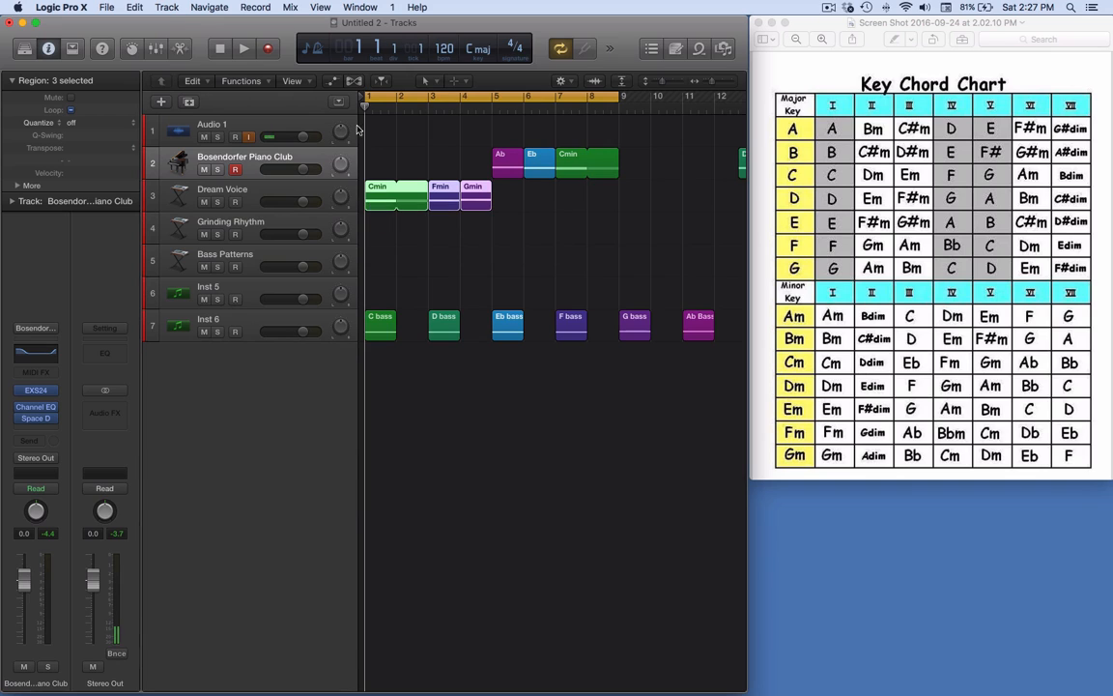
Shorten the cycle area to bars 1 through 4 while playing back the Dream Voice chords.
key(space)
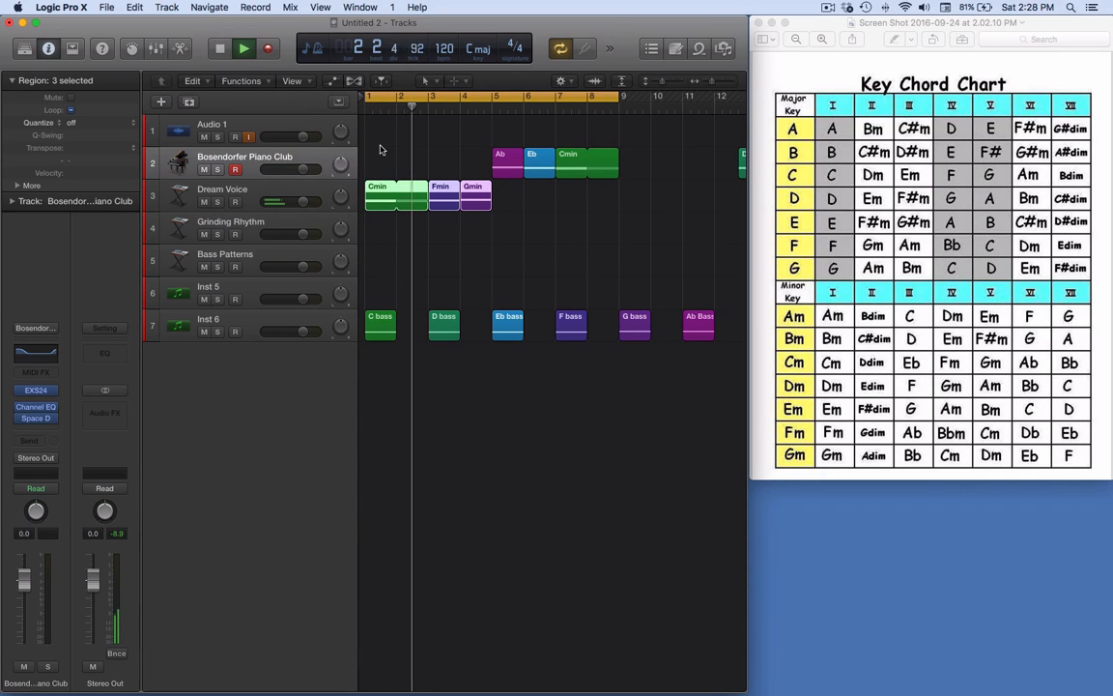
click(374, 99)
drag(398, 99, 491, 117)
drag(402, 105, 369, 108)
key(space)
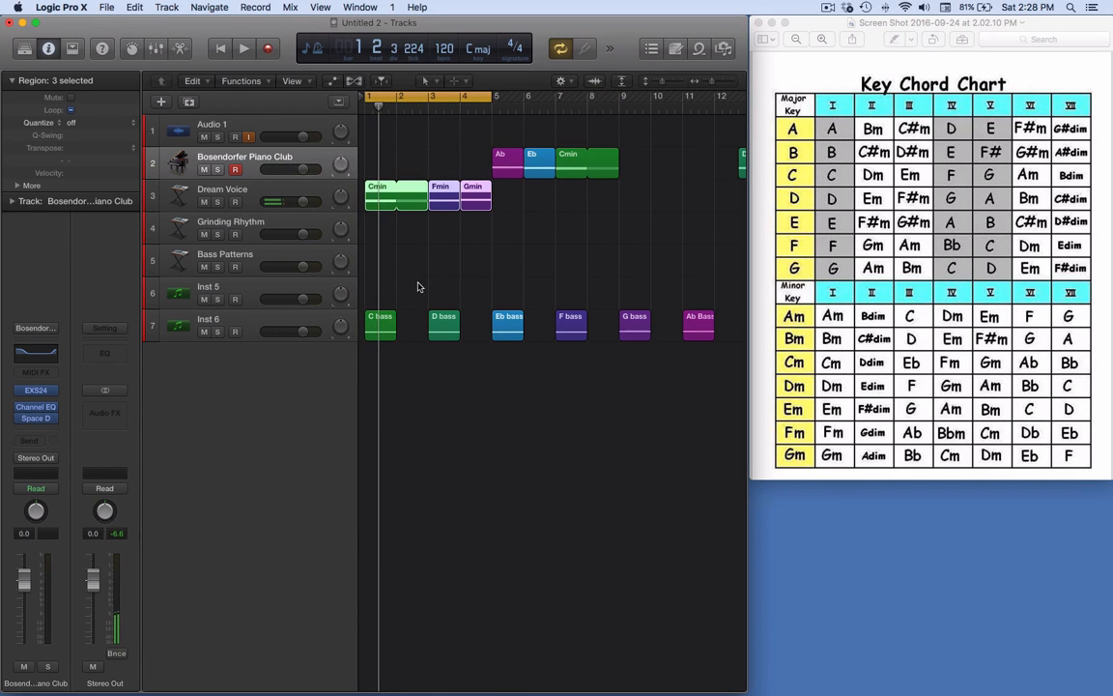
Audition the Bass Patterns and Grinding Rhythm instruments and look over the Cmin and C bass regions.
click(256, 256)
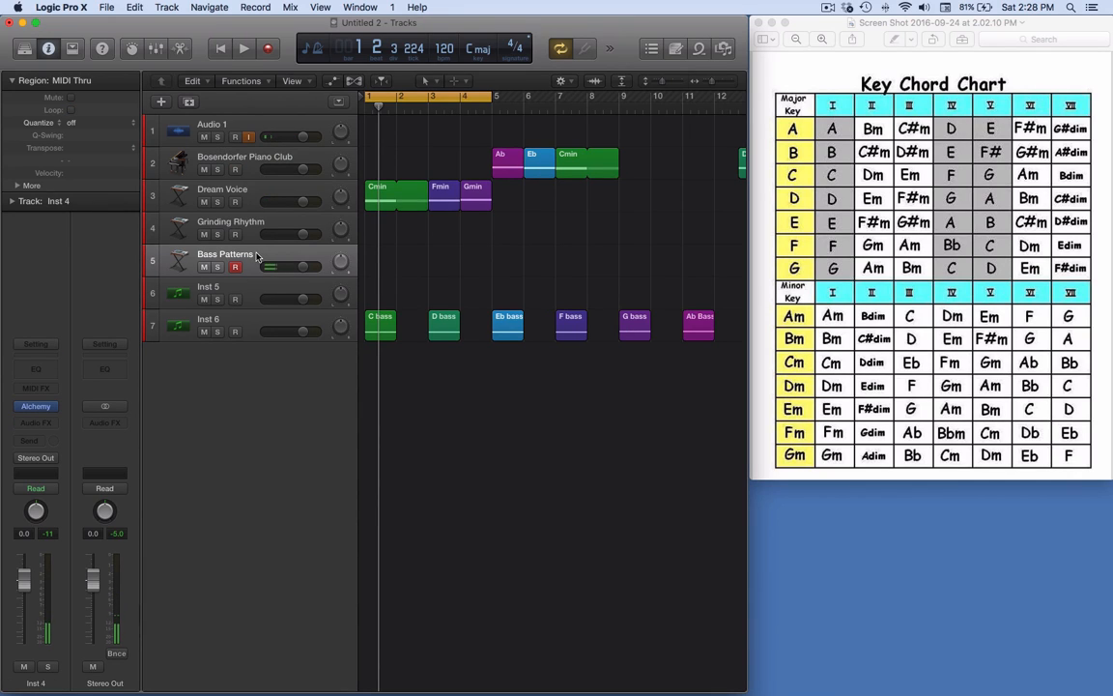
click(251, 229)
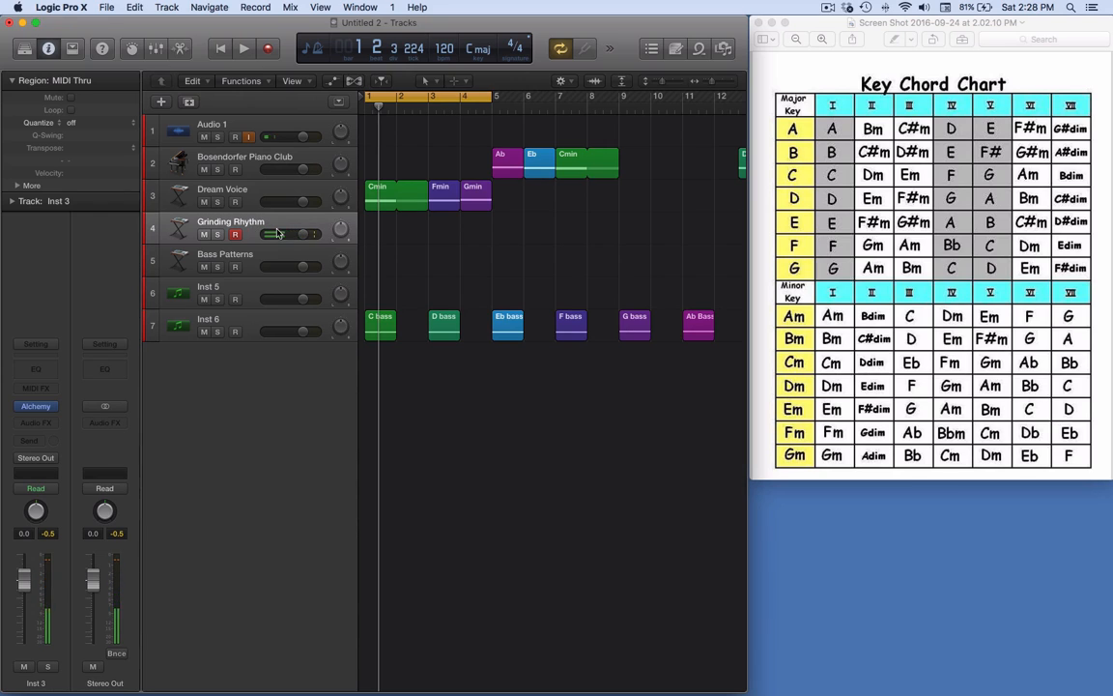
click(380, 207)
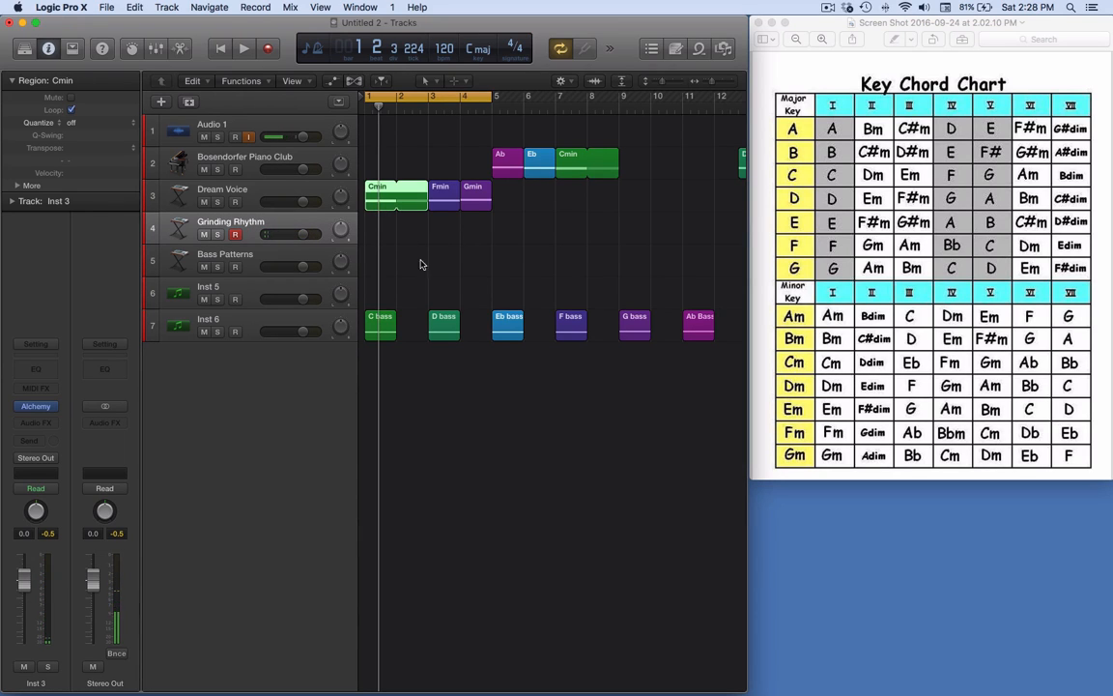
click(388, 325)
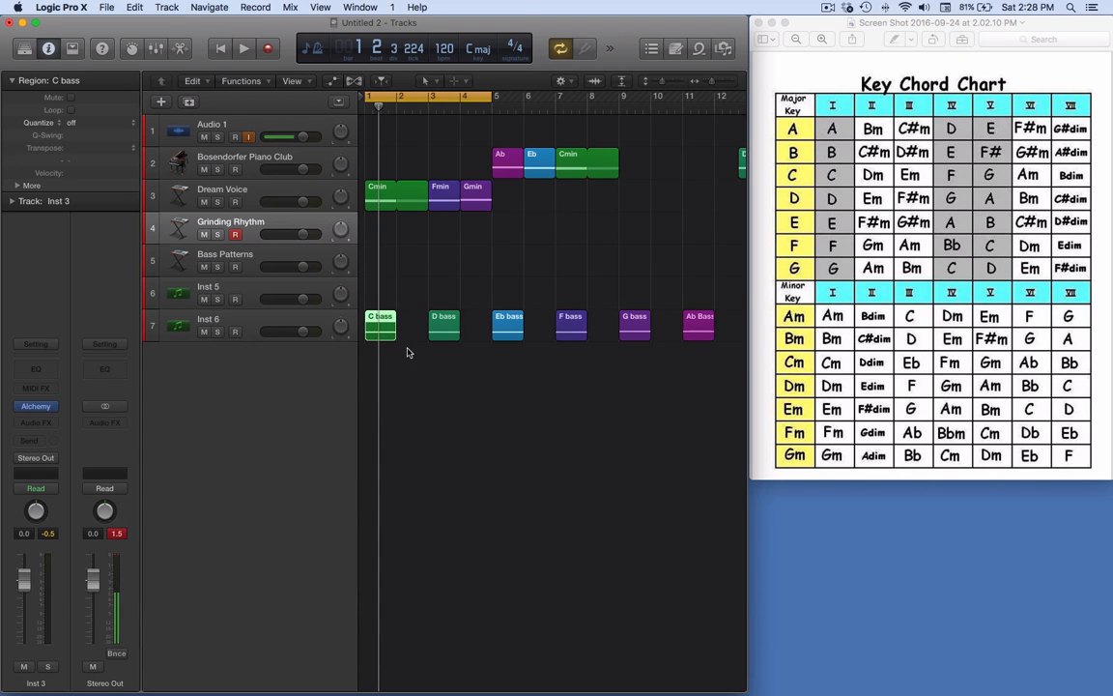
click(381, 204)
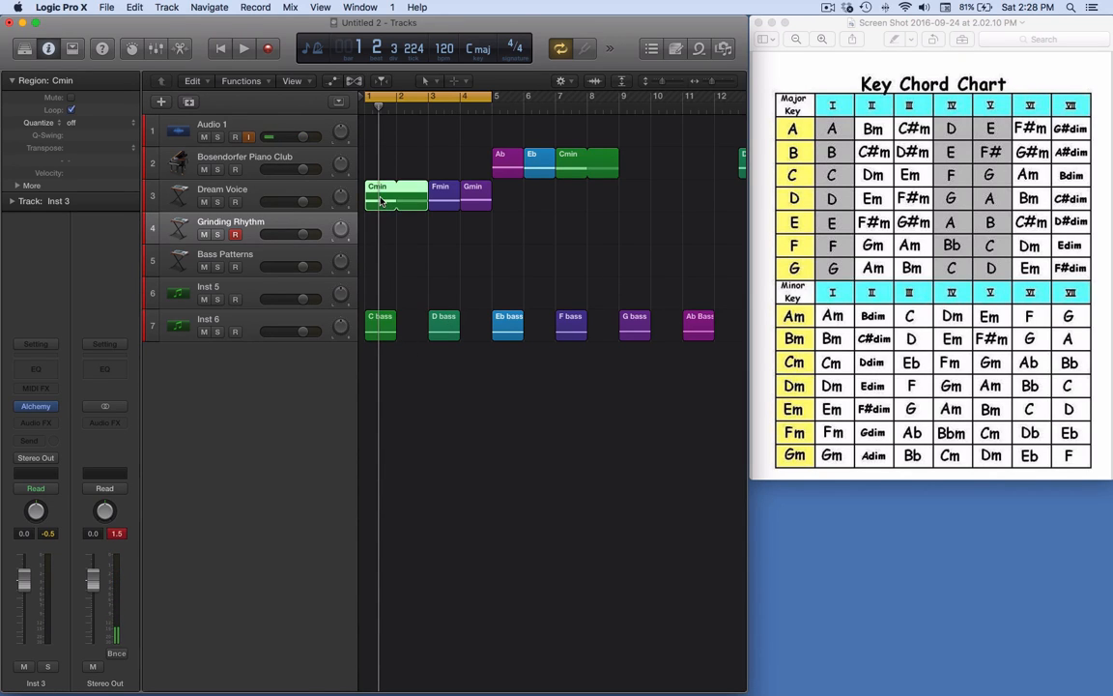
Open the Dream Voice Cmin region in the Piano Roll and audition each of its three chord notes.
double_click(380, 201)
drag(409, 483, 409, 394)
click(402, 544)
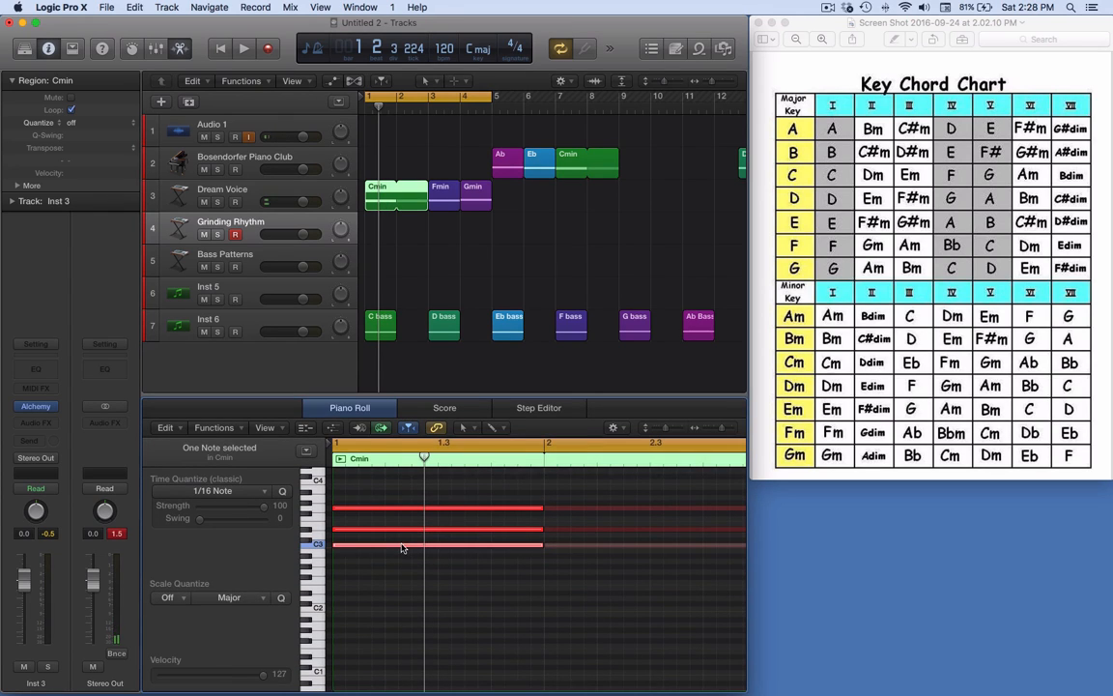
click(401, 529)
click(403, 508)
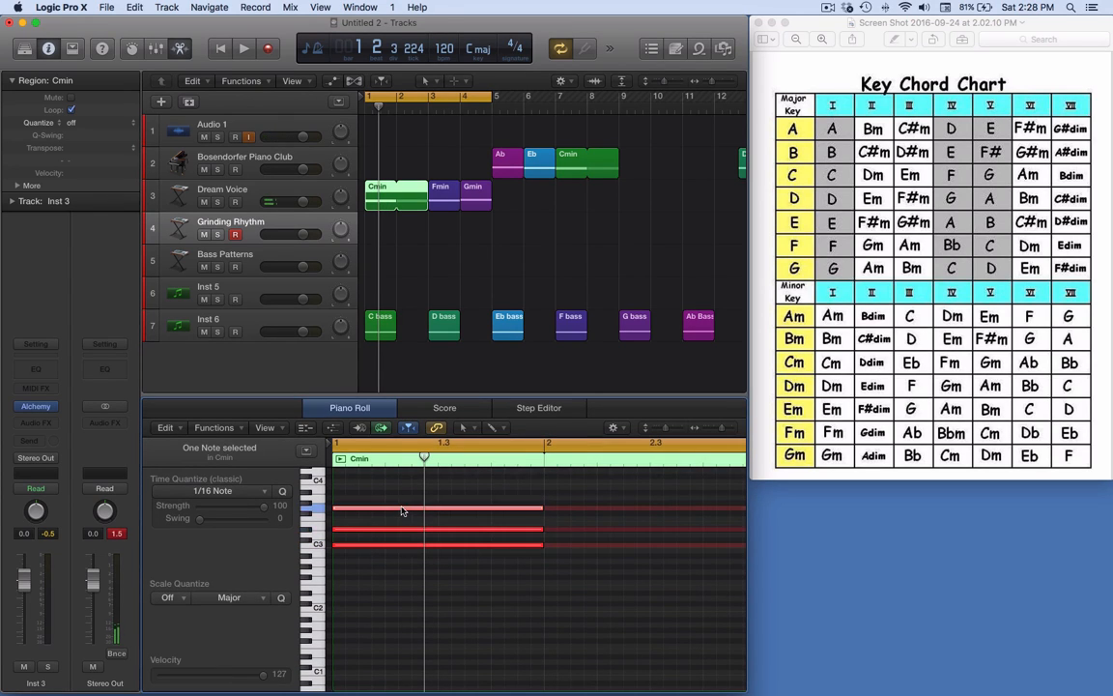
click(397, 547)
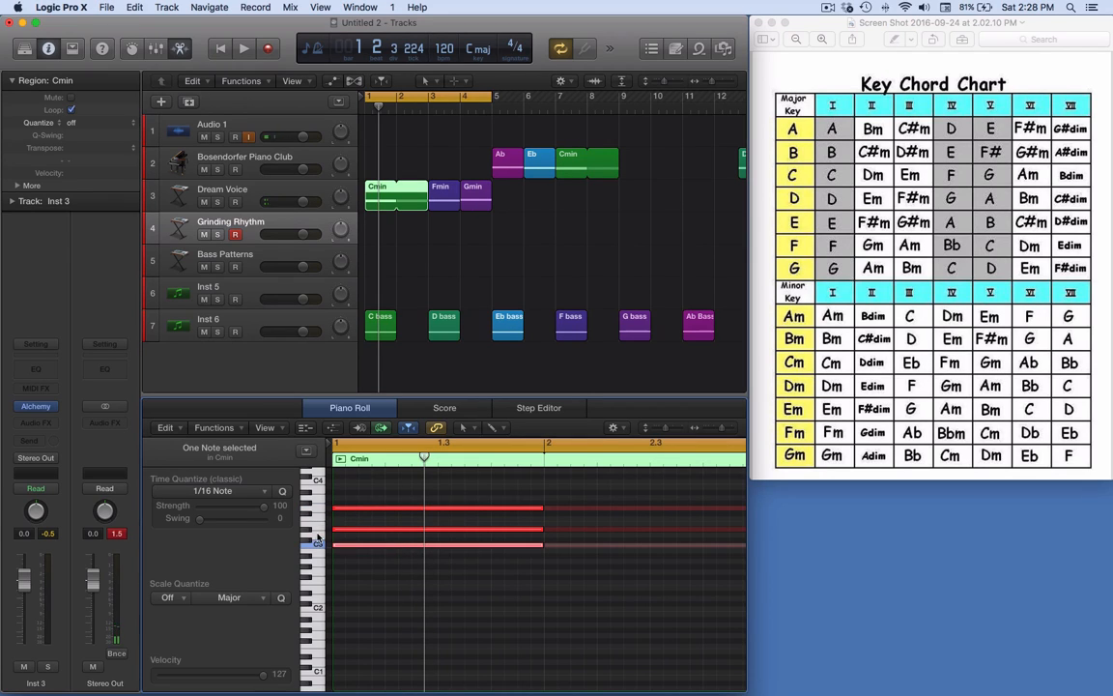
click(348, 529)
click(350, 508)
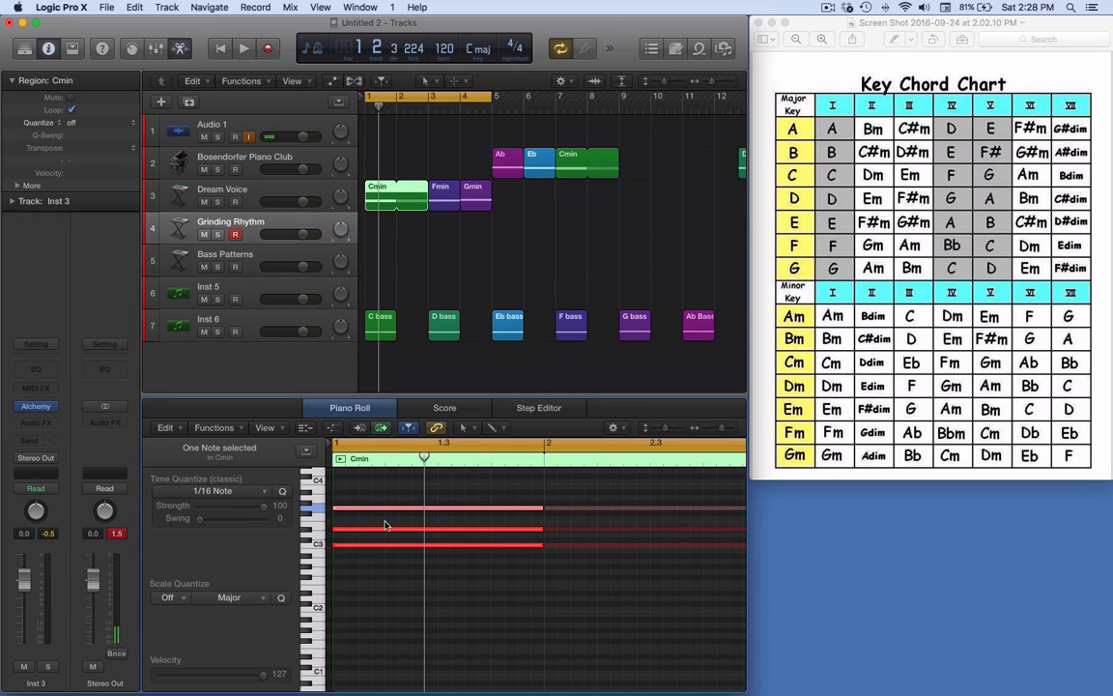
Examine the notes of the Fmin and Gmin regions on Dream Voice in the Piano Roll and audition them.
click(440, 200)
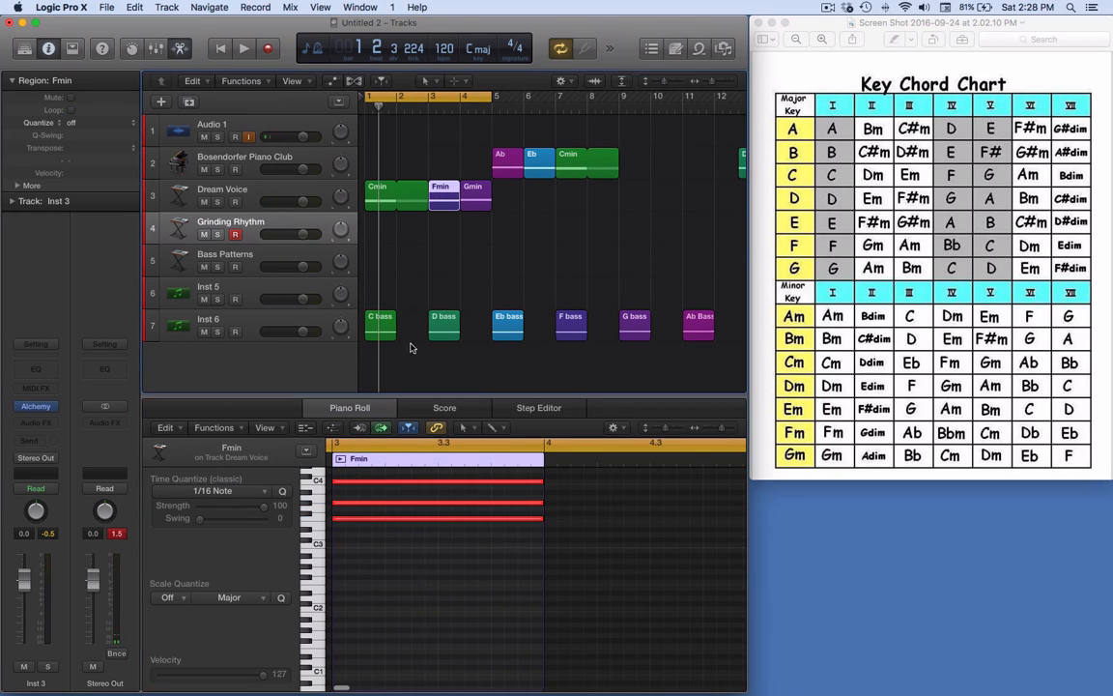
click(363, 520)
click(367, 503)
click(367, 481)
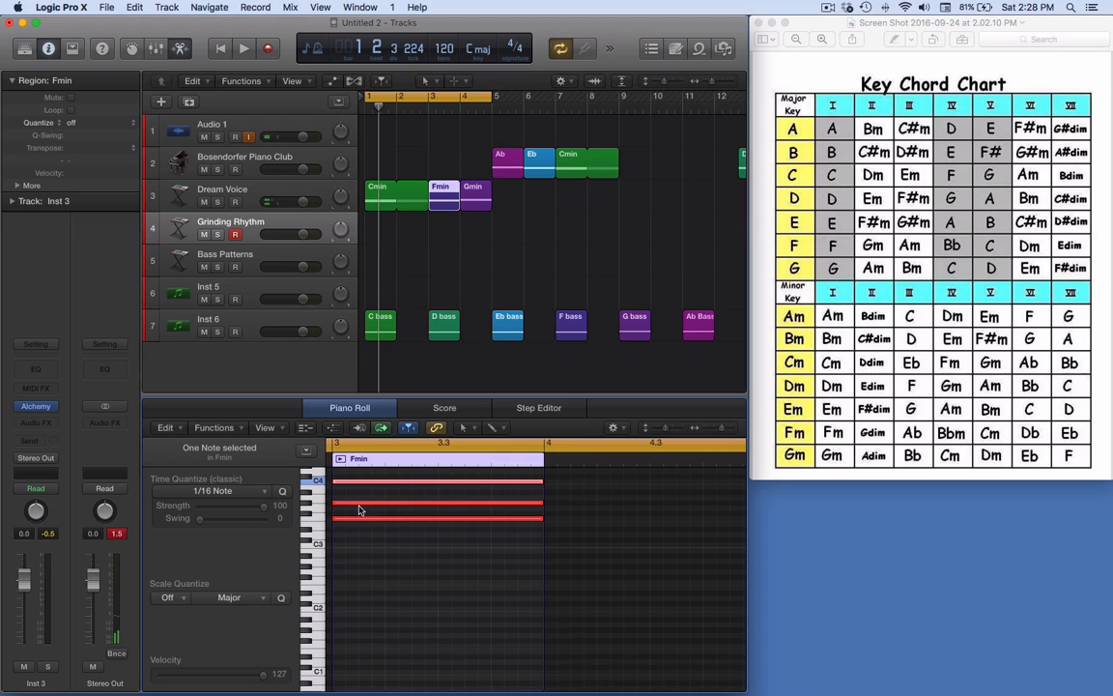
click(480, 201)
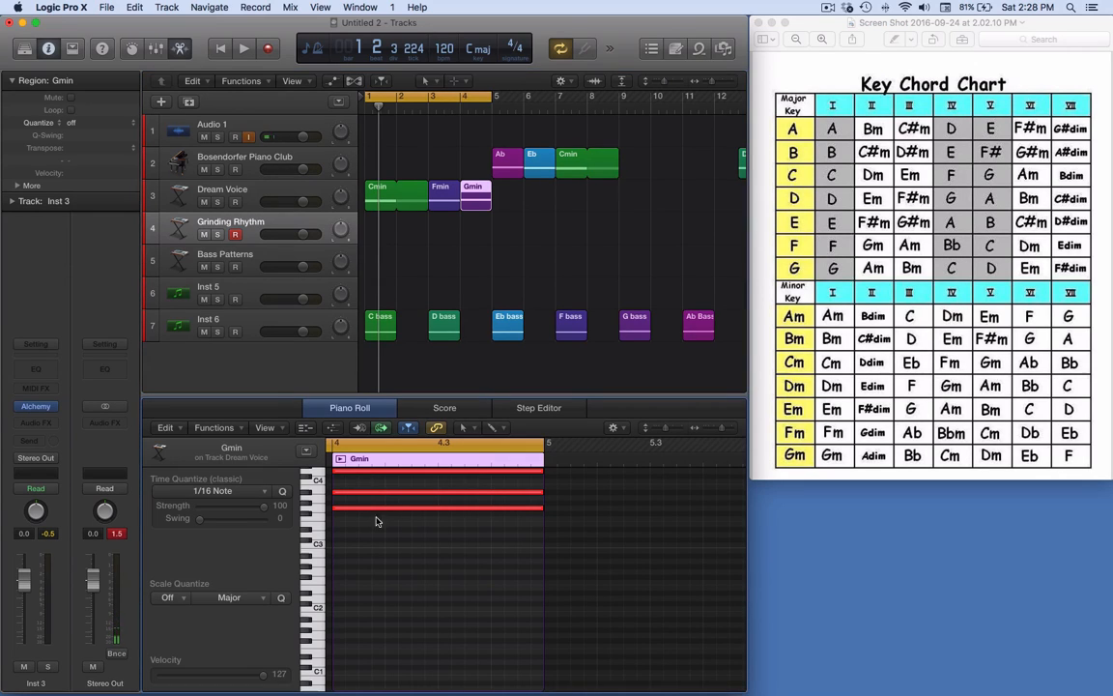
drag(383, 474, 383, 475)
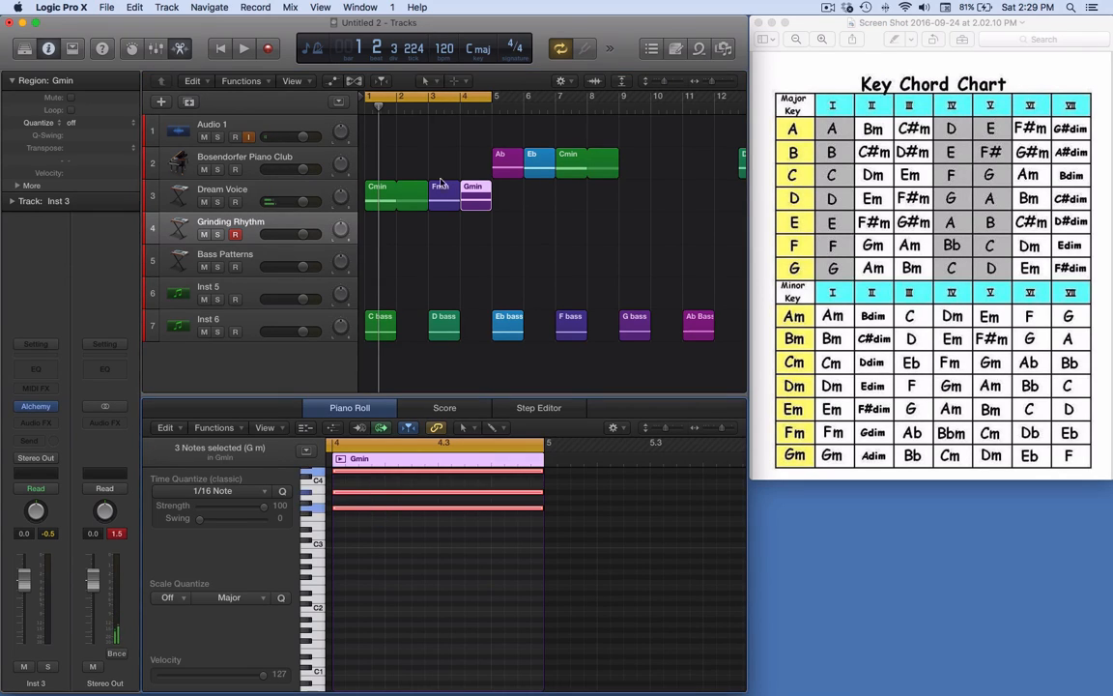
Extend the Dream Voice Cmin region to the start of bar 3 and lengthen its three notes to fill both bars.
click(384, 193)
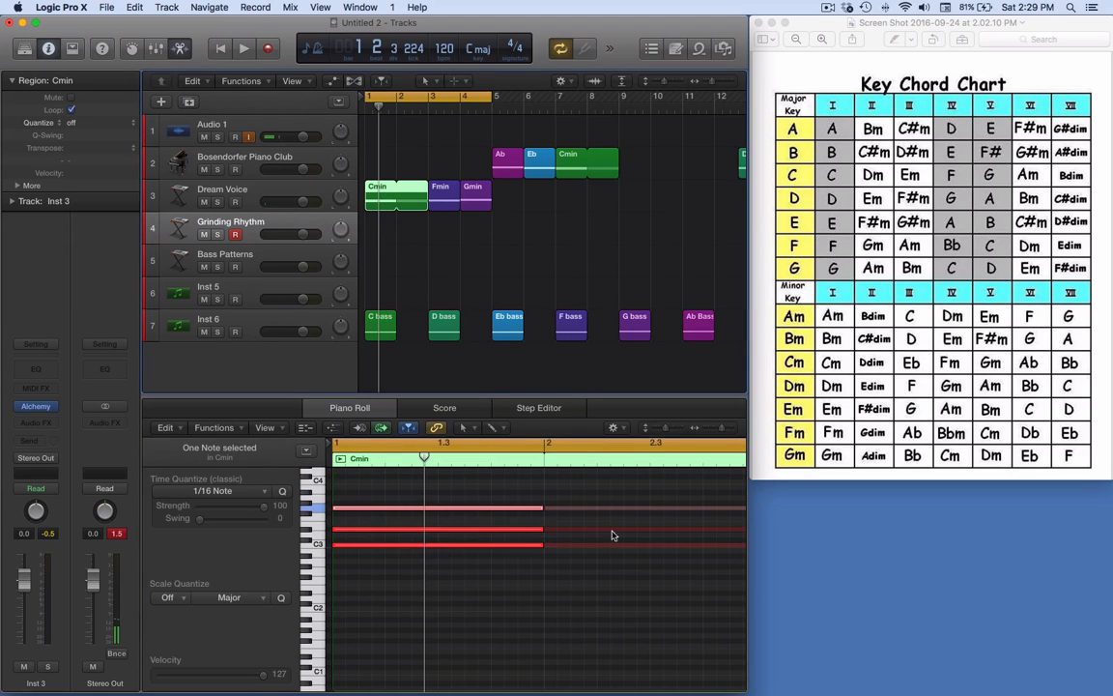
drag(395, 205, 425, 207)
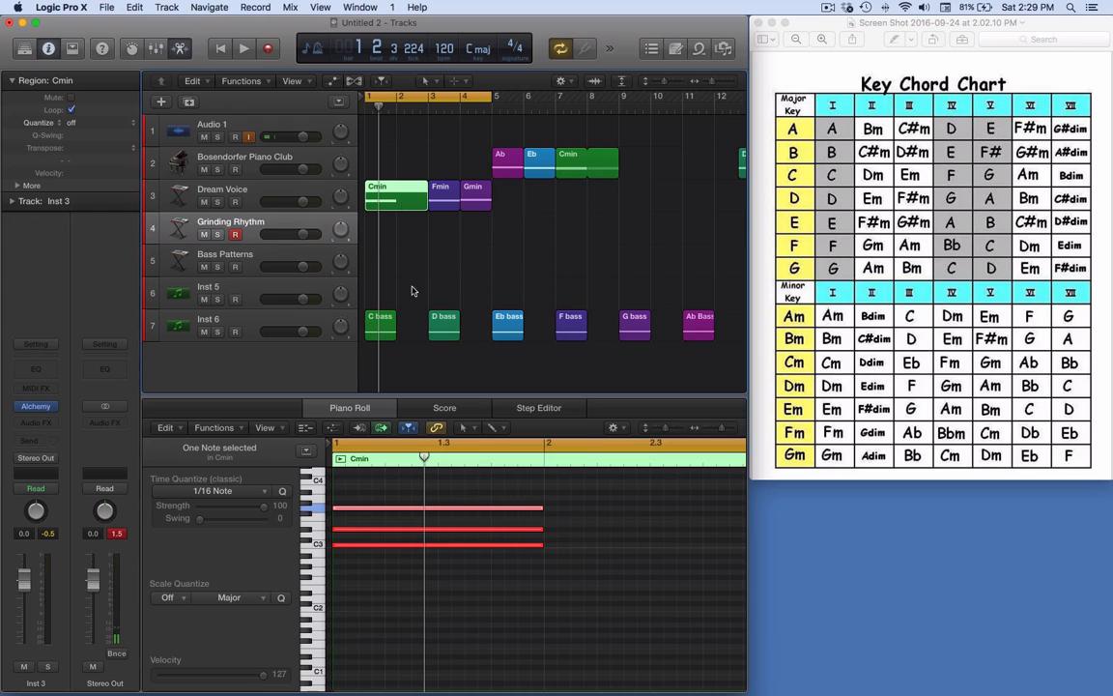
drag(719, 427, 717, 427)
drag(576, 600, 467, 482)
click(513, 549)
drag(537, 586, 482, 471)
click(514, 551)
drag(514, 551, 697, 551)
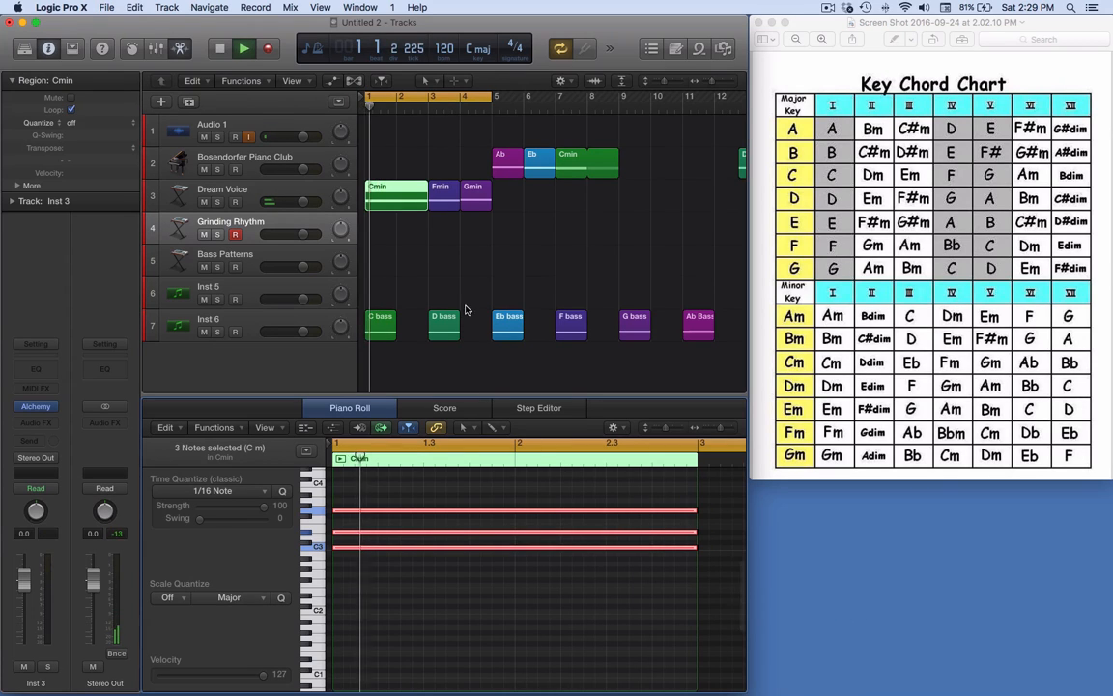
Deselect the Cmin chord notes and audition only the chord's lowest note, C3.
click(402, 565)
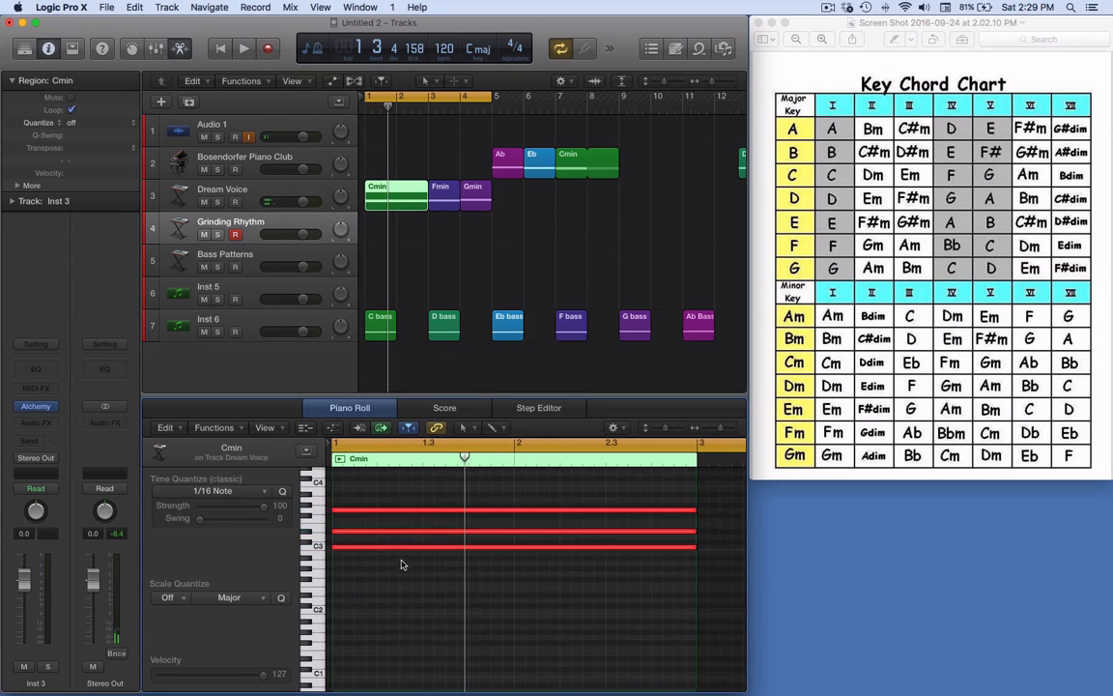
click(407, 547)
click(370, 572)
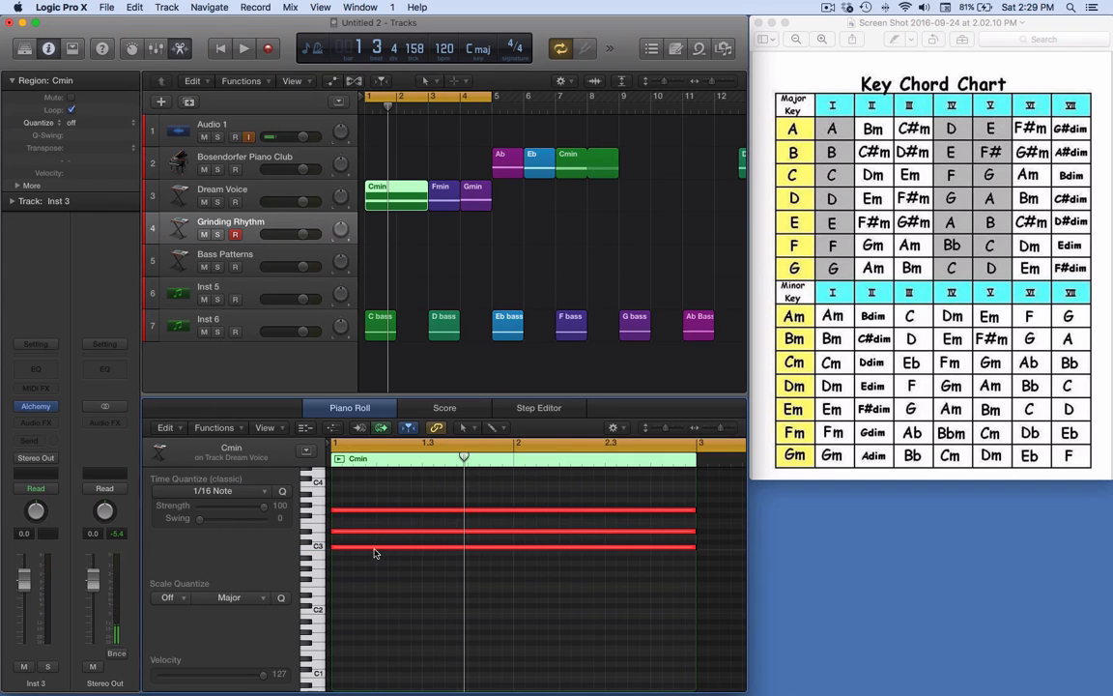
click(375, 548)
scroll(378, 550, down, 1)
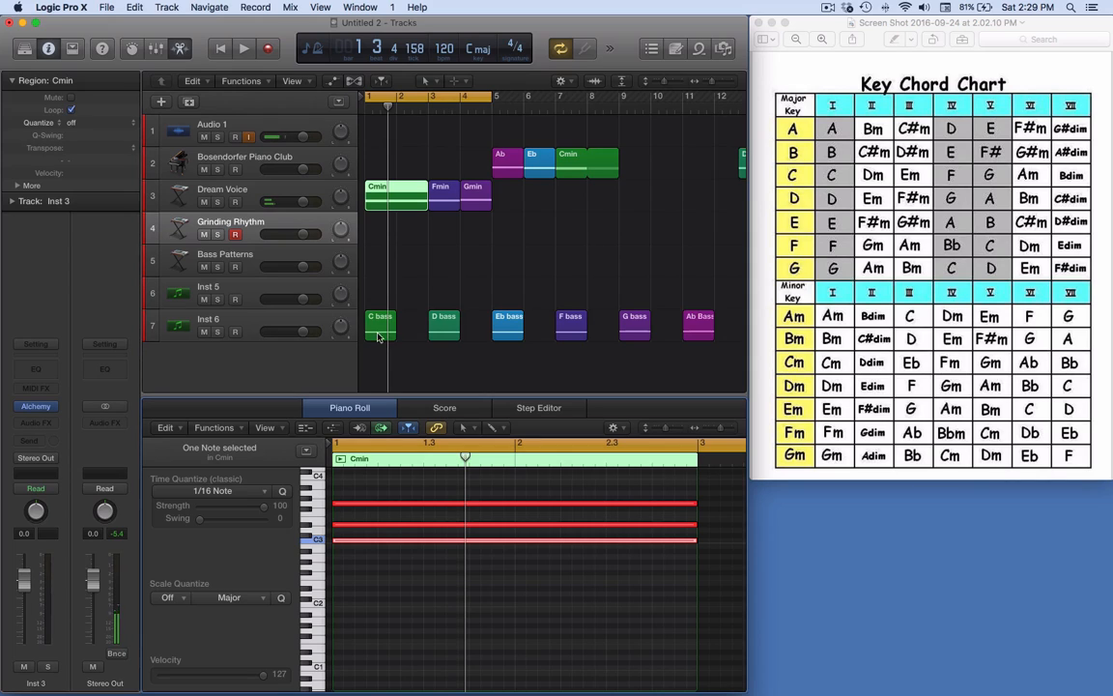
Move the C bass region to bar 1 of the Bass Patterns track and audition its C2 note through that instrument.
drag(378, 341, 381, 270)
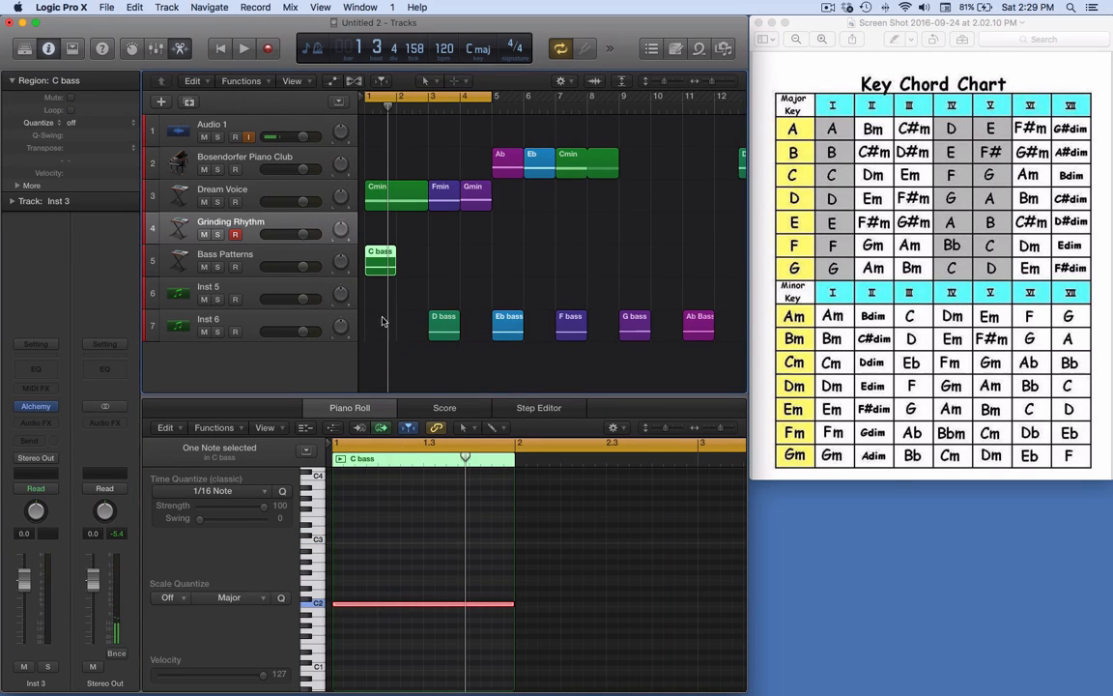
click(367, 615)
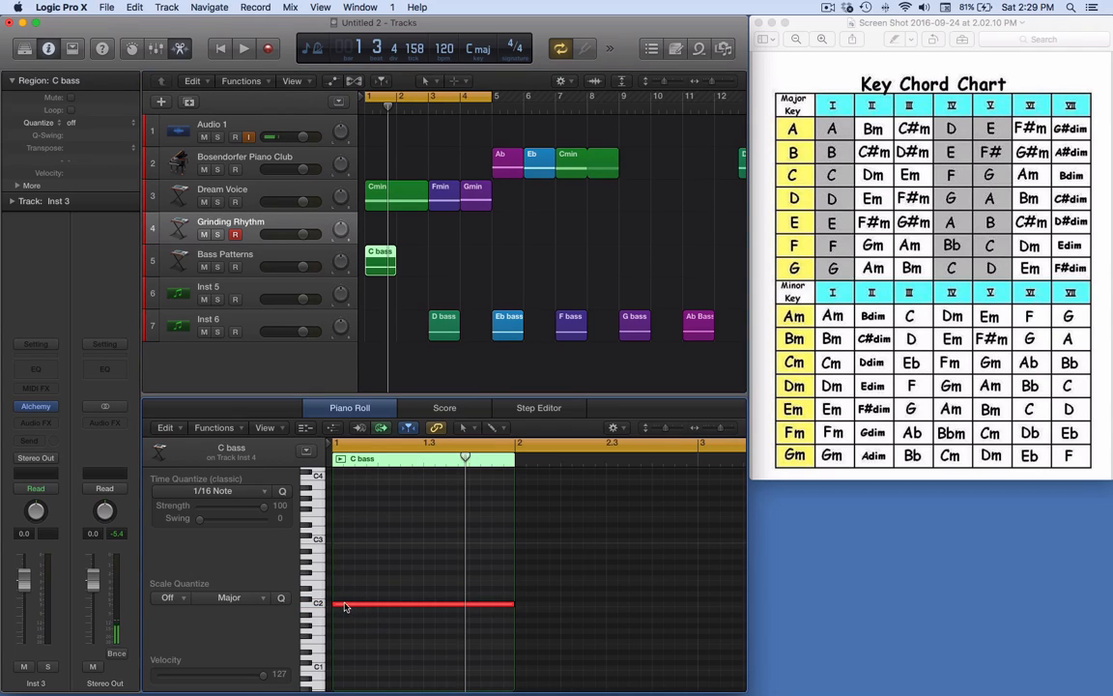
click(355, 606)
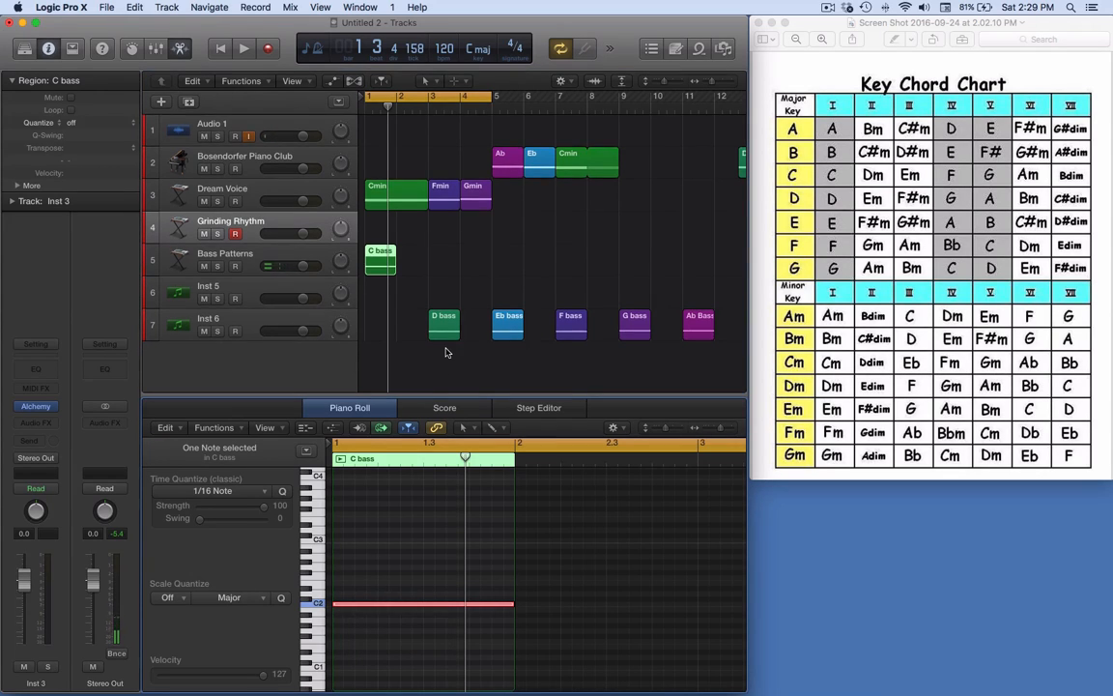
scroll(404, 609, up, 1)
scroll(406, 606, left, 1)
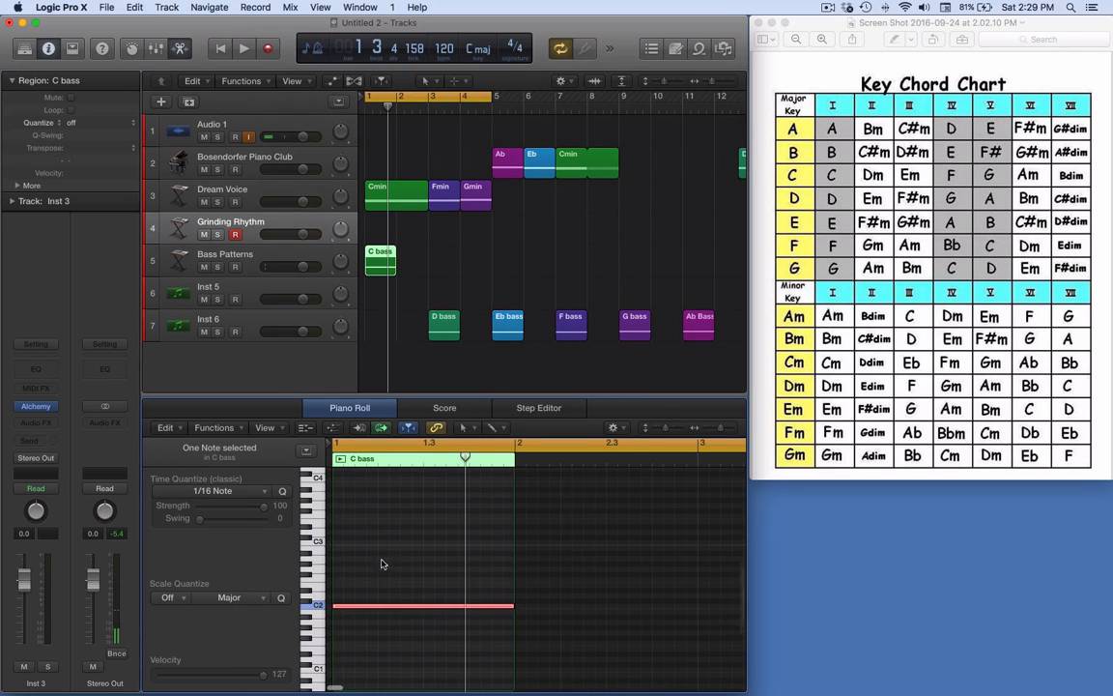
click(243, 258)
scroll(443, 619, up, 1)
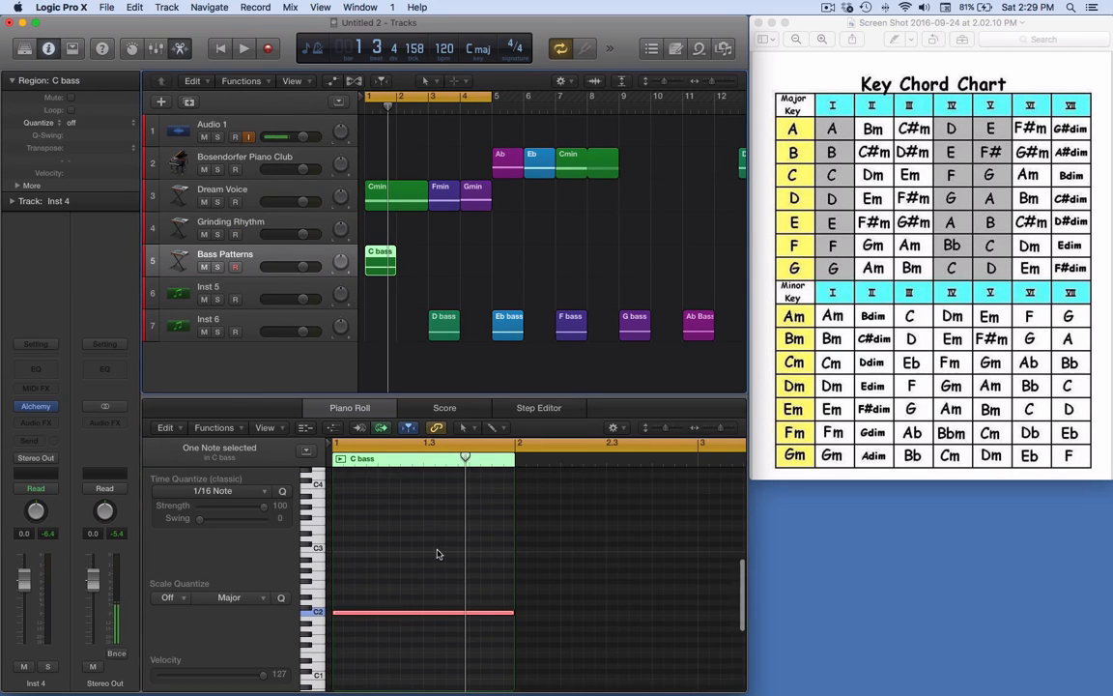
click(434, 613)
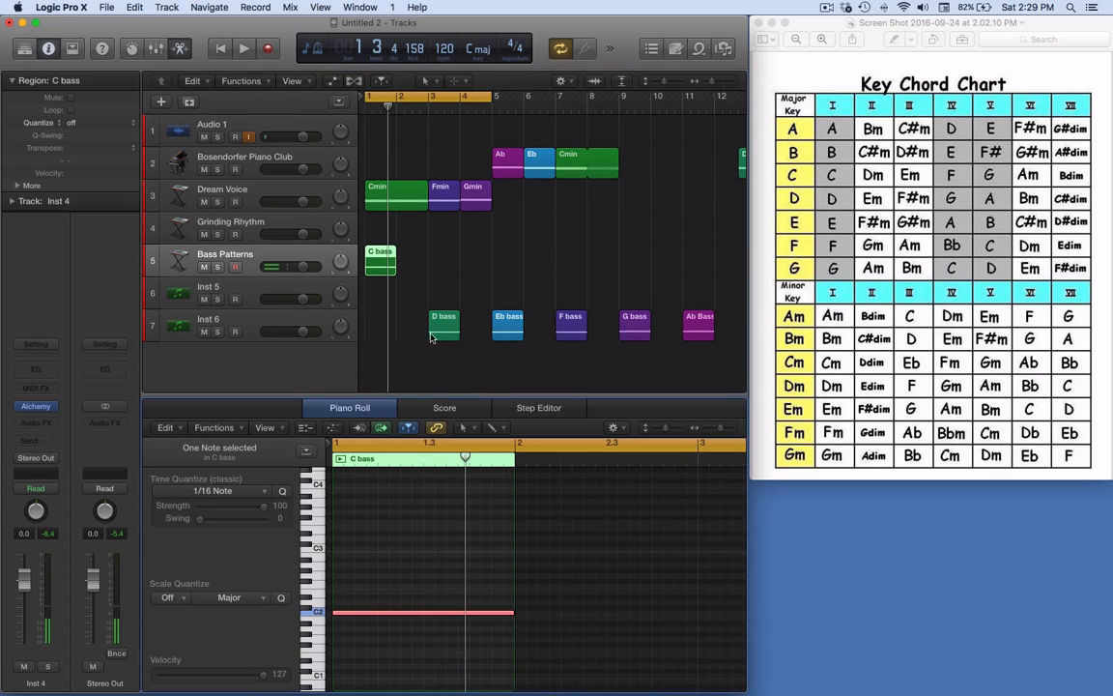
On Bass Patterns, copy the C bass region to bar 2 and move F bass to bar 3 and G bass to bar 4.
drag(382, 258, 416, 261)
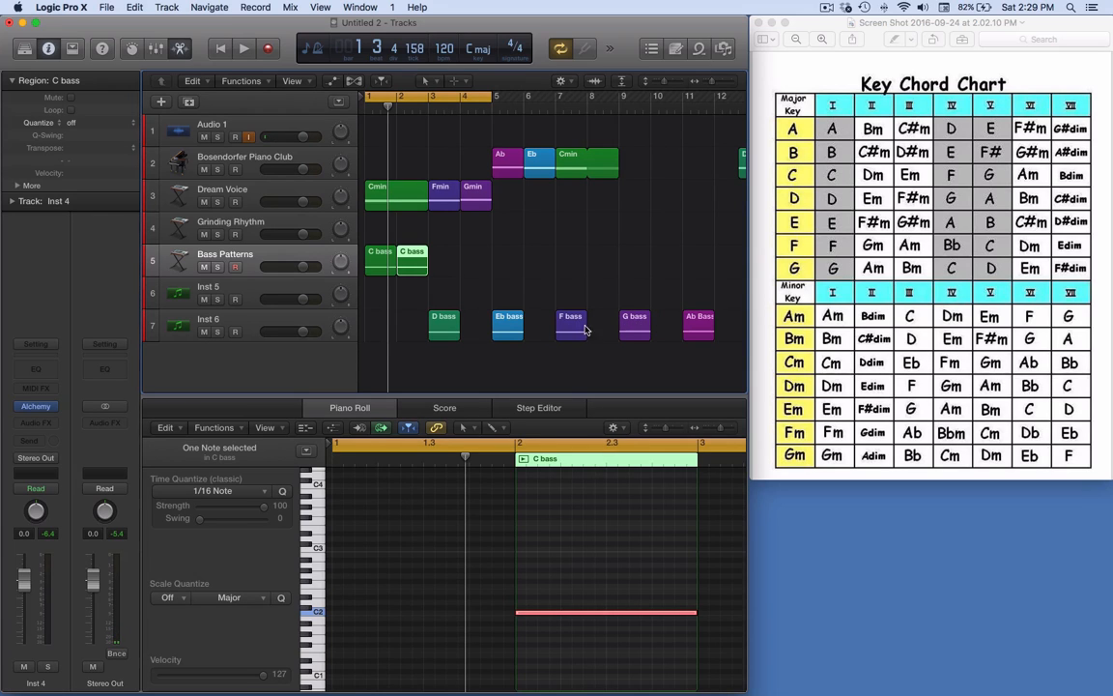
drag(574, 331, 445, 267)
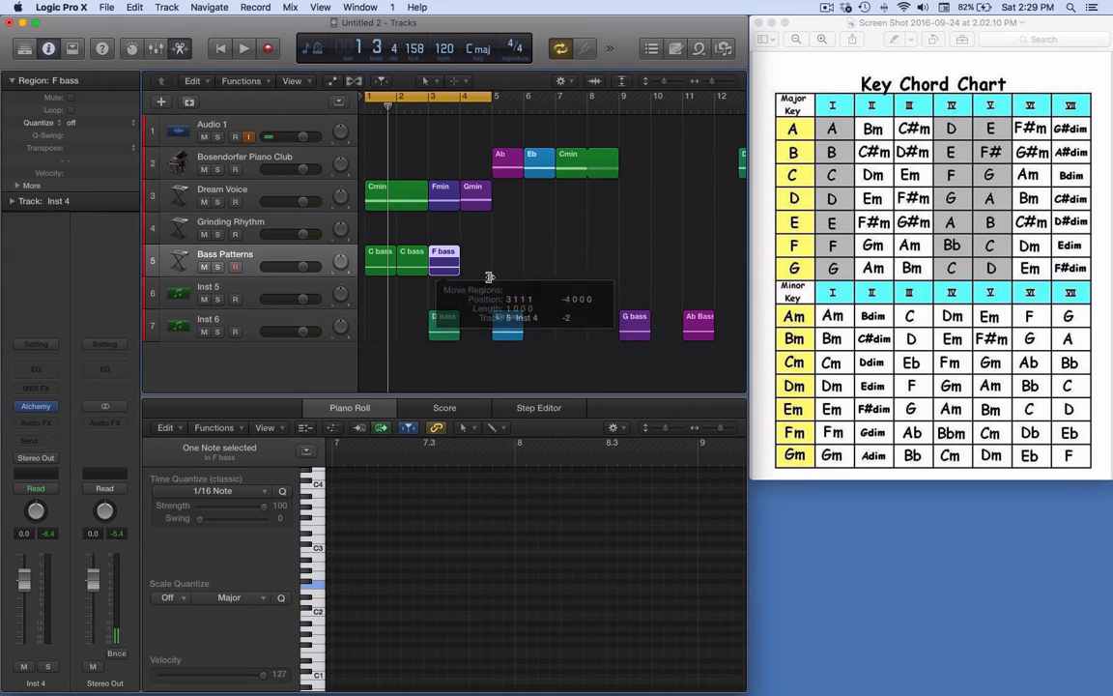
drag(634, 324, 483, 280)
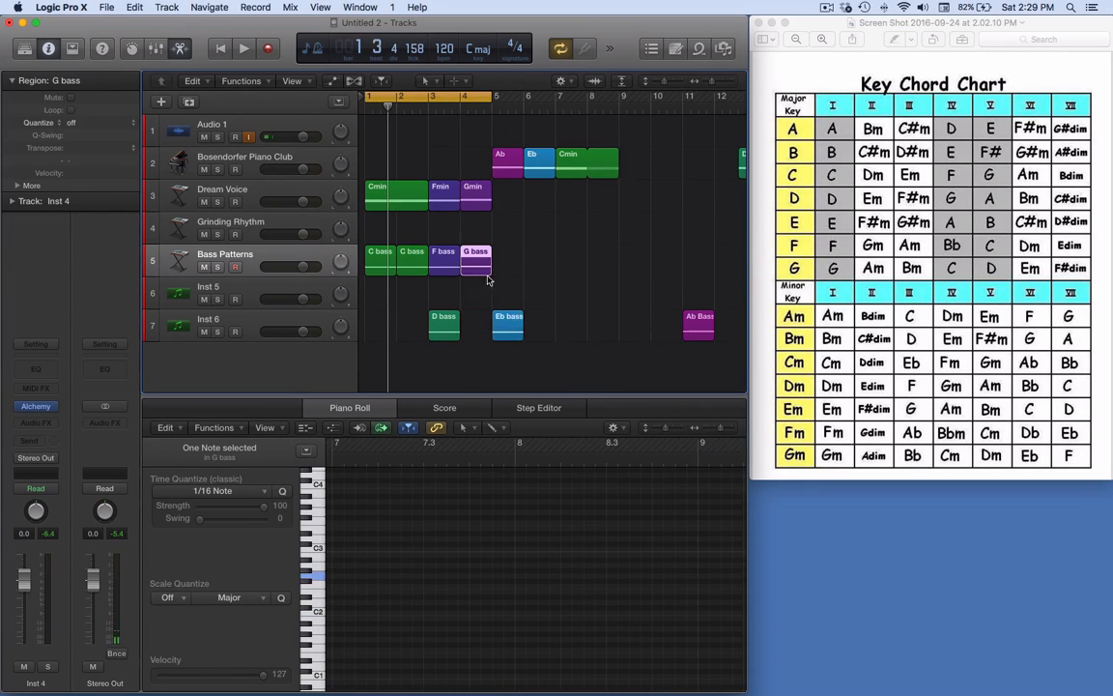
Play the chords with the bass line and lower the Dream Voice track volume to -2.5 dB.
key(space)
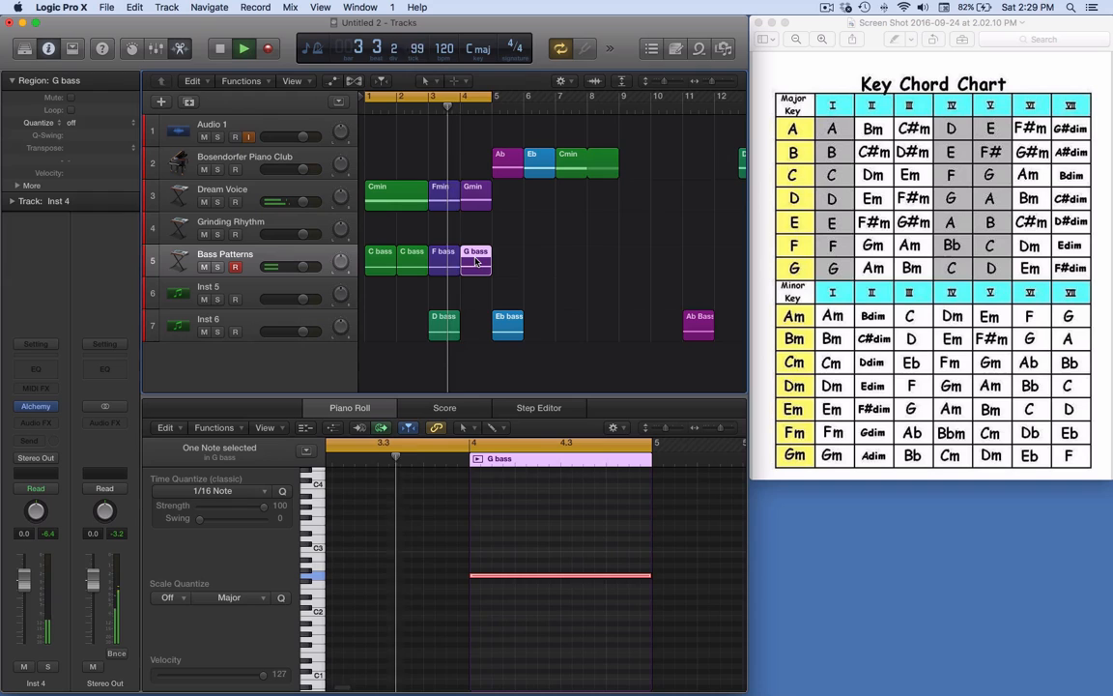
click(241, 194)
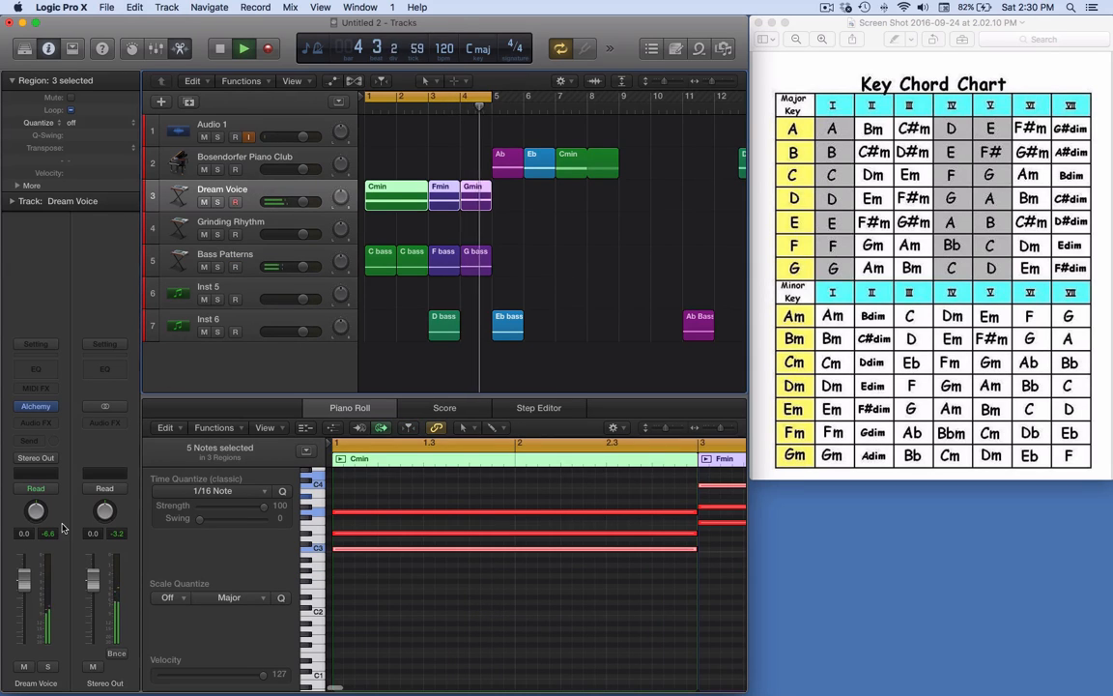
drag(32, 591, 32, 599)
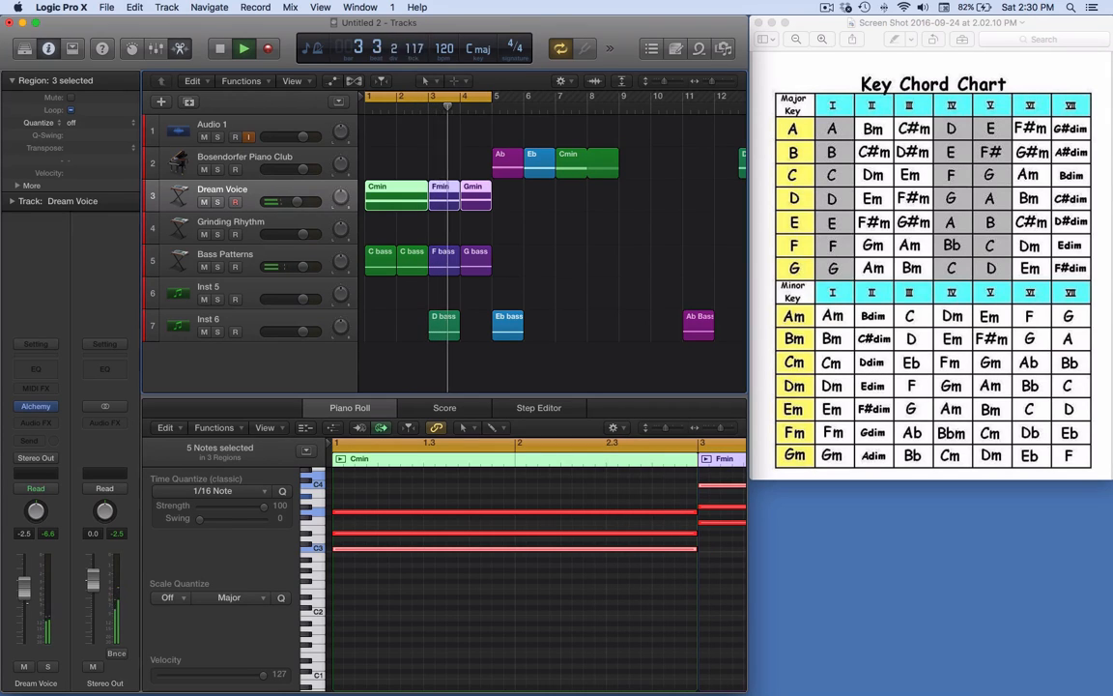
key(space)
Copy the four Bass Patterns regions to Grinding Rhythm and balance playback with that track at -1.6 dB and Bass Patterns muted.
drag(532, 282, 380, 238)
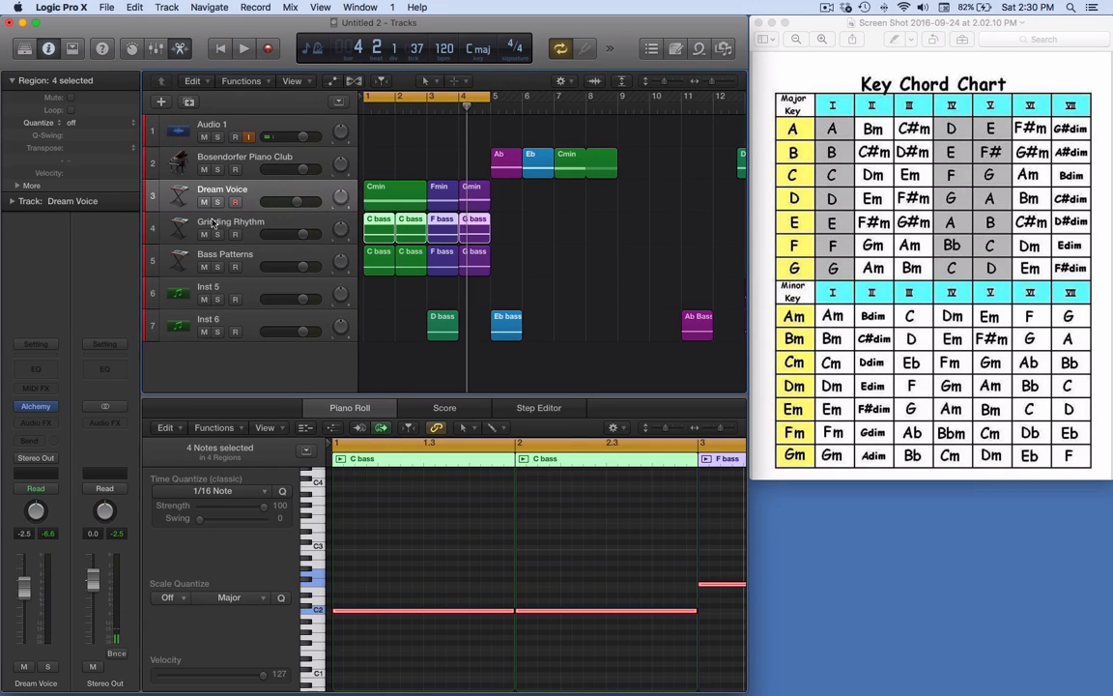
click(209, 227)
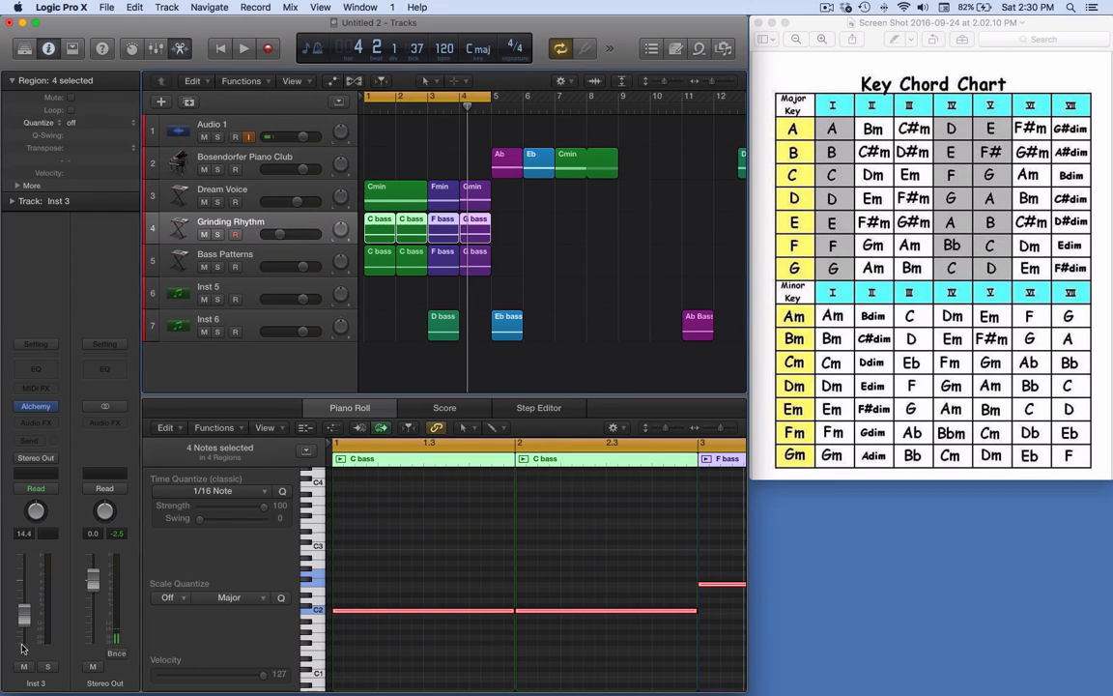
key(space)
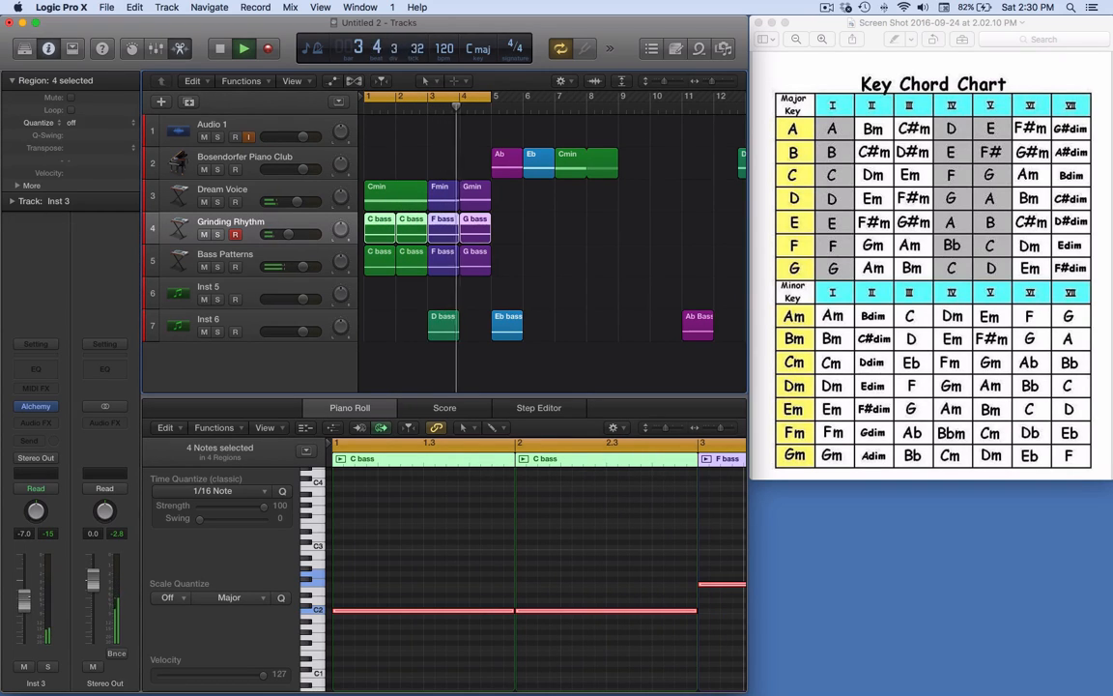
scroll(531, 570, down, 1)
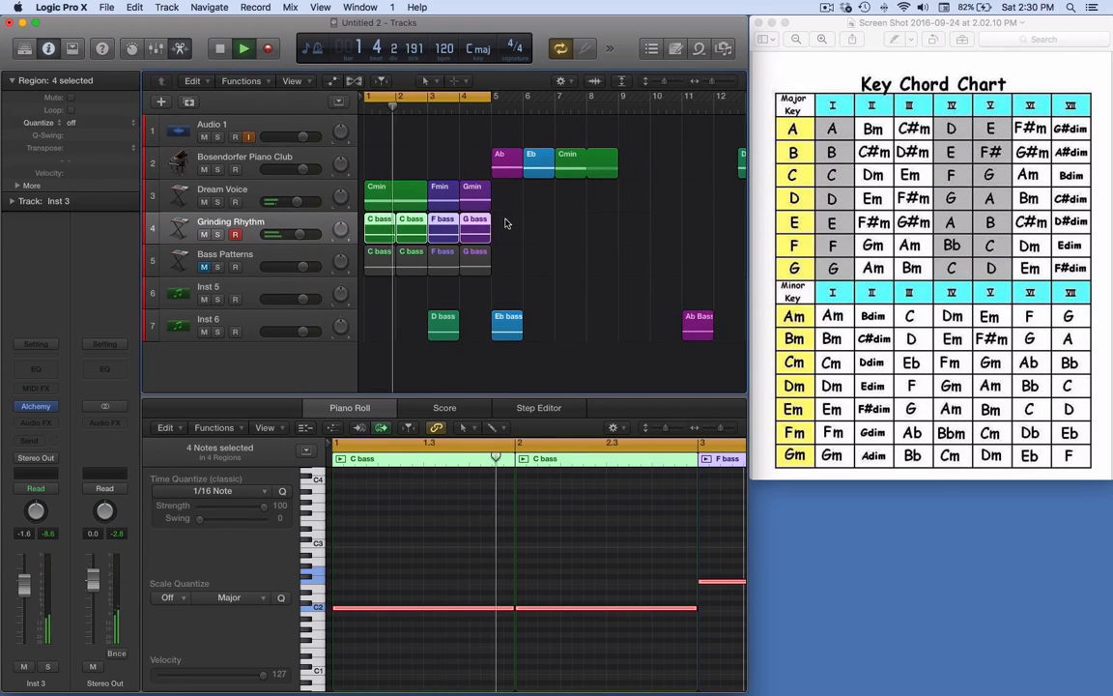
Move the Ab, Eb and Cmin chords to Dream Voice and fill Grinding Rhythm bars 5–8 with Ab Bass, Eb bass and two C bass copies.
drag(551, 213, 509, 194)
key(space)
drag(689, 322, 507, 227)
click(508, 325)
drag(507, 325, 539, 227)
click(375, 225)
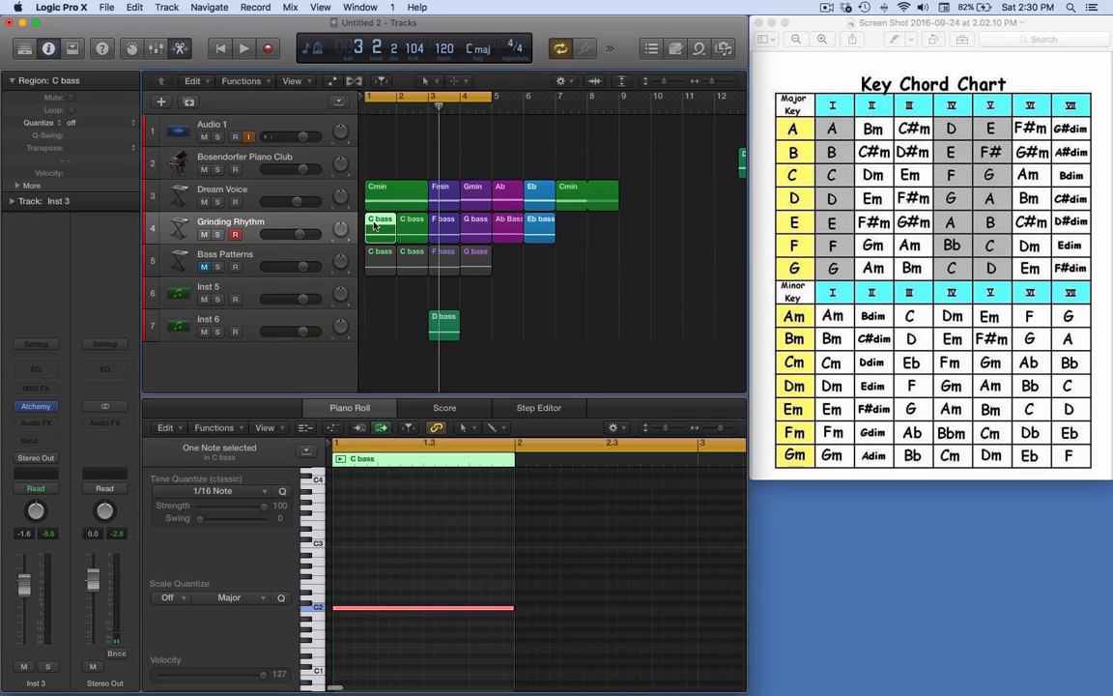
drag(374, 225, 596, 225)
Play the progression while cycling bars 5–8, and set the cycle range to bars 1–8 before stopping playback.
key(space)
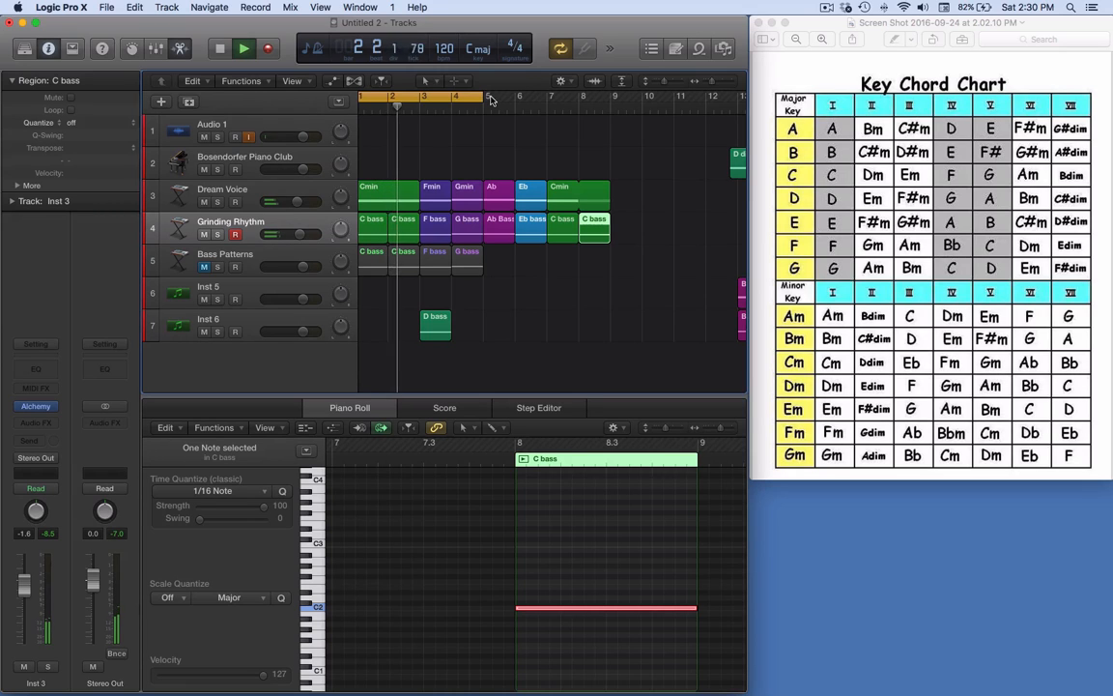
drag(490, 99, 614, 99)
scroll(636, 158, left, 1)
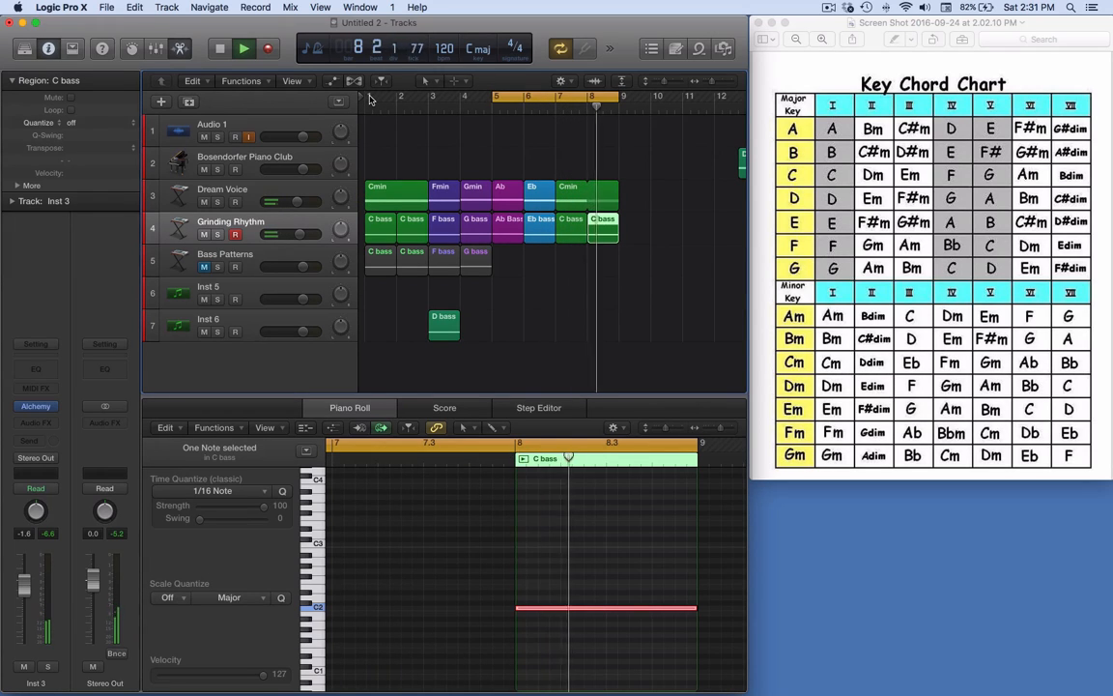
drag(369, 99, 610, 114)
key(space)
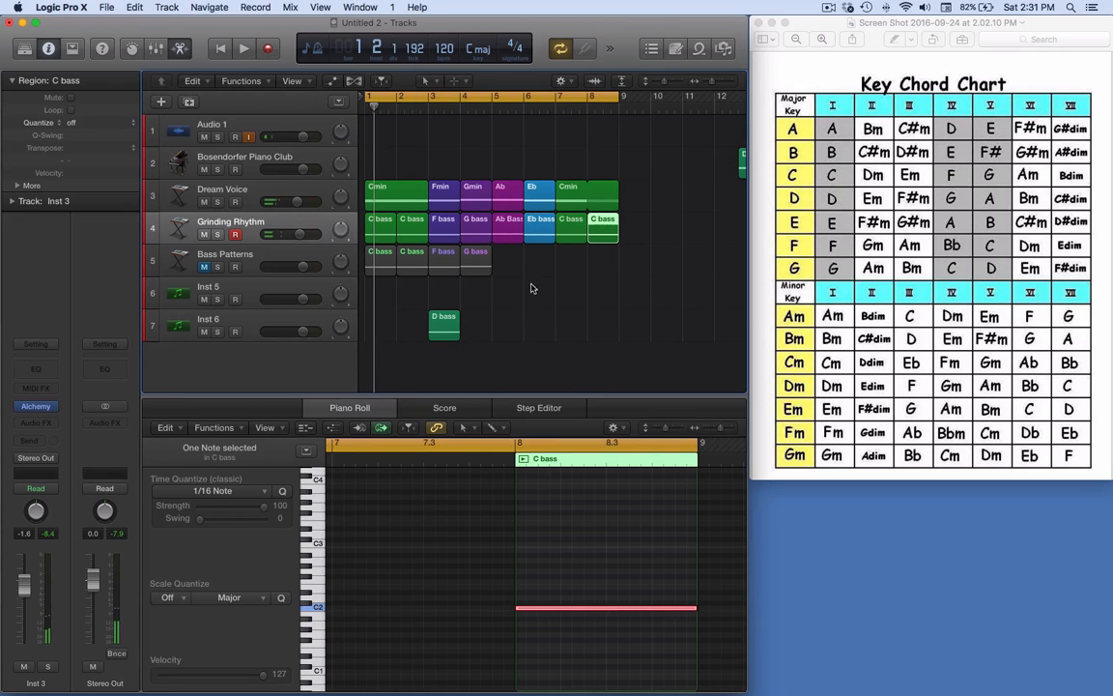
Open the Apple Loops browser and filter the loops by the Beats category only.
click(705, 49)
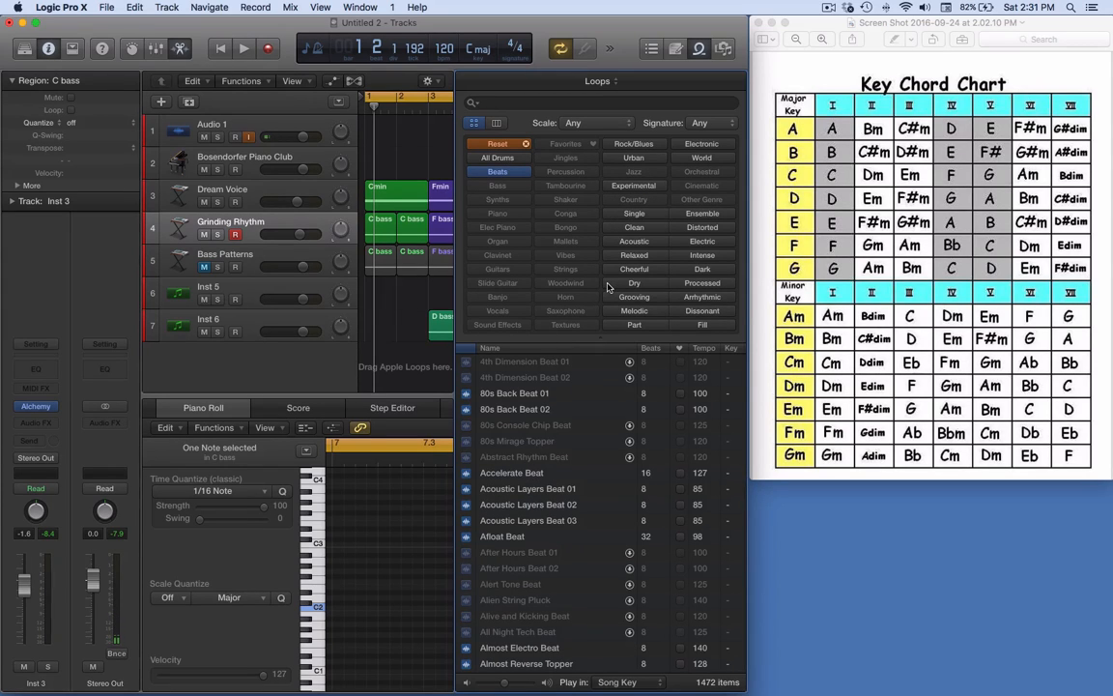
scroll(555, 469, down, 20)
scroll(554, 468, down, 20)
scroll(555, 468, up, 15)
click(495, 171)
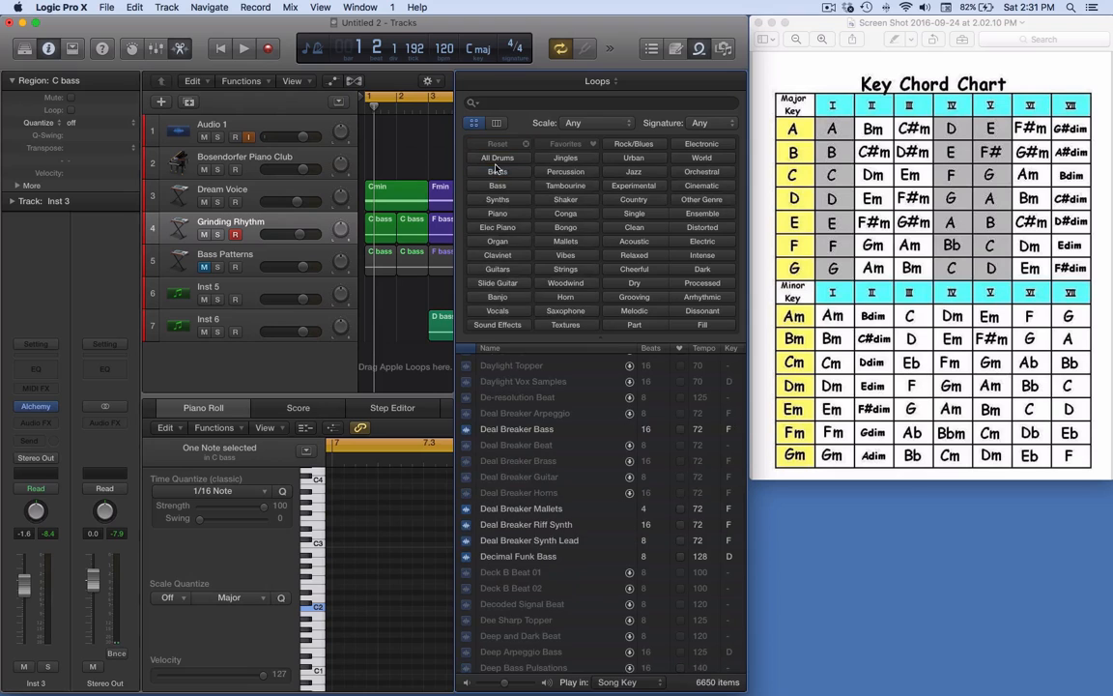
click(496, 160)
click(496, 171)
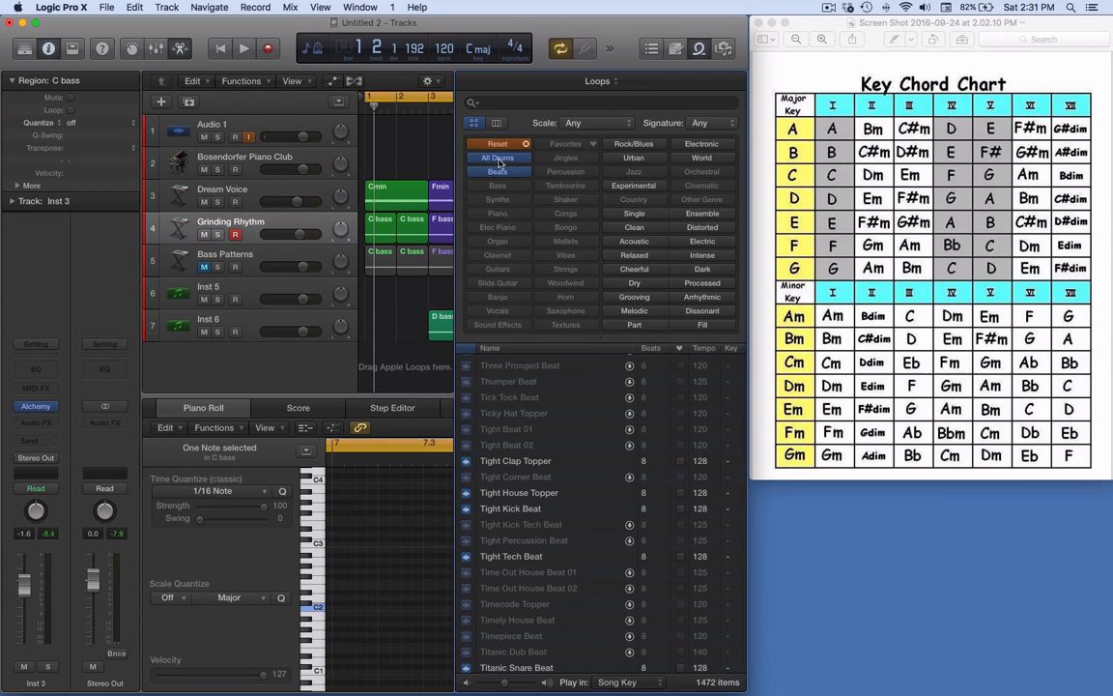
scroll(530, 373, down, 10)
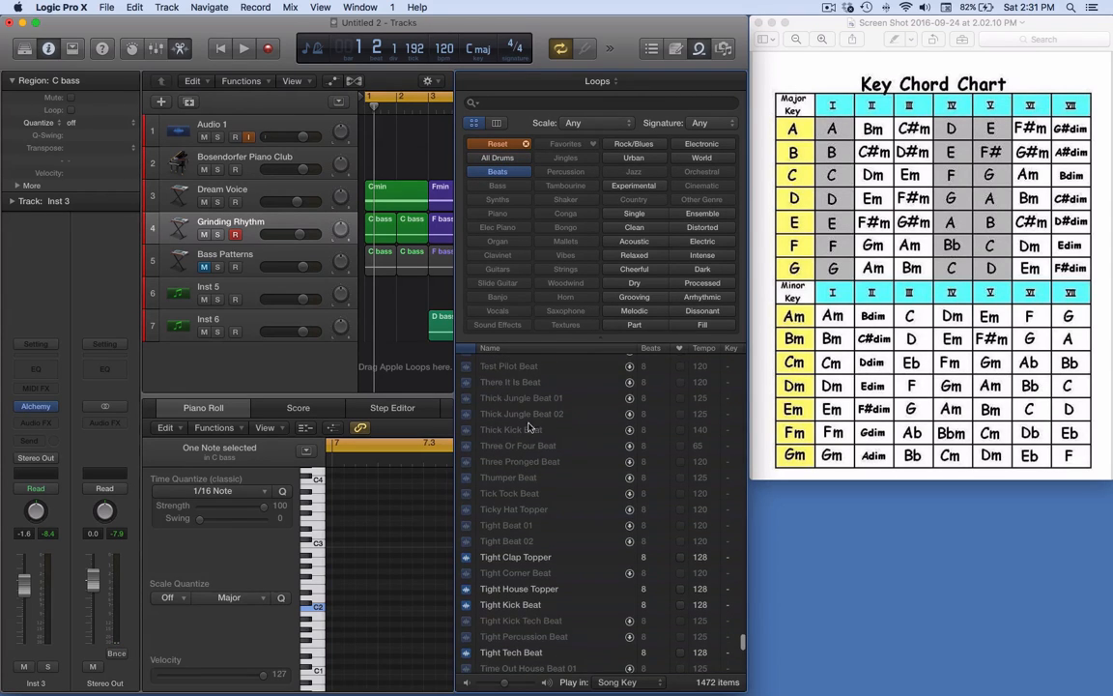
Browse the Beats loops for a drum part and audition Dub Deep Beat.
scroll(523, 447, up, 10)
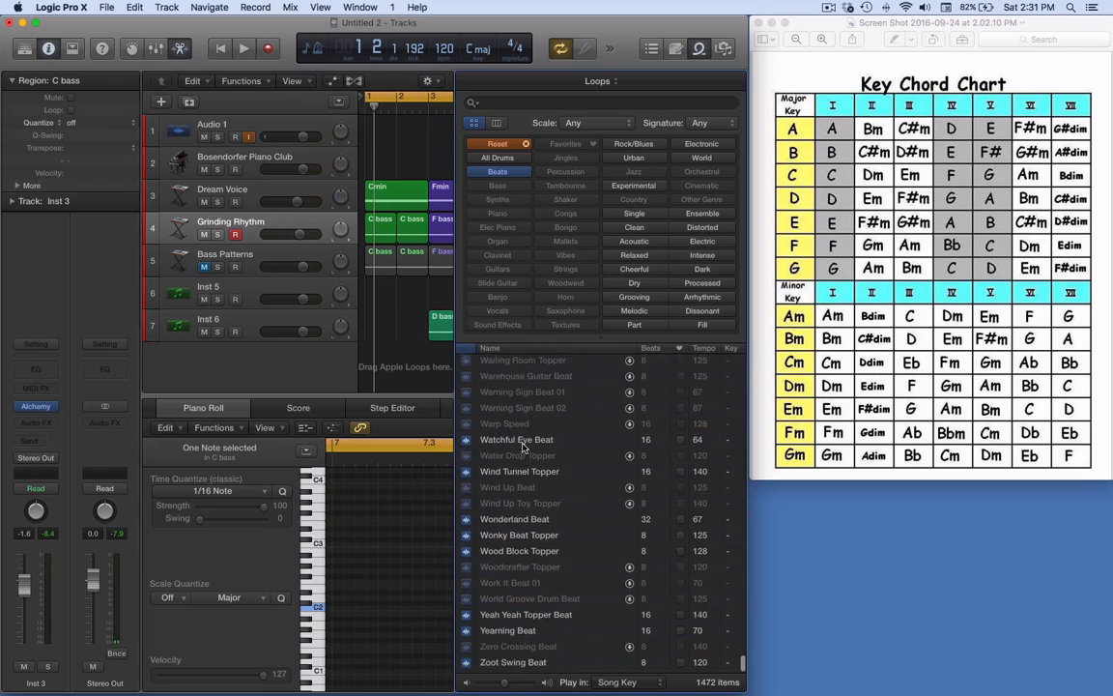
scroll(518, 451, up, 15)
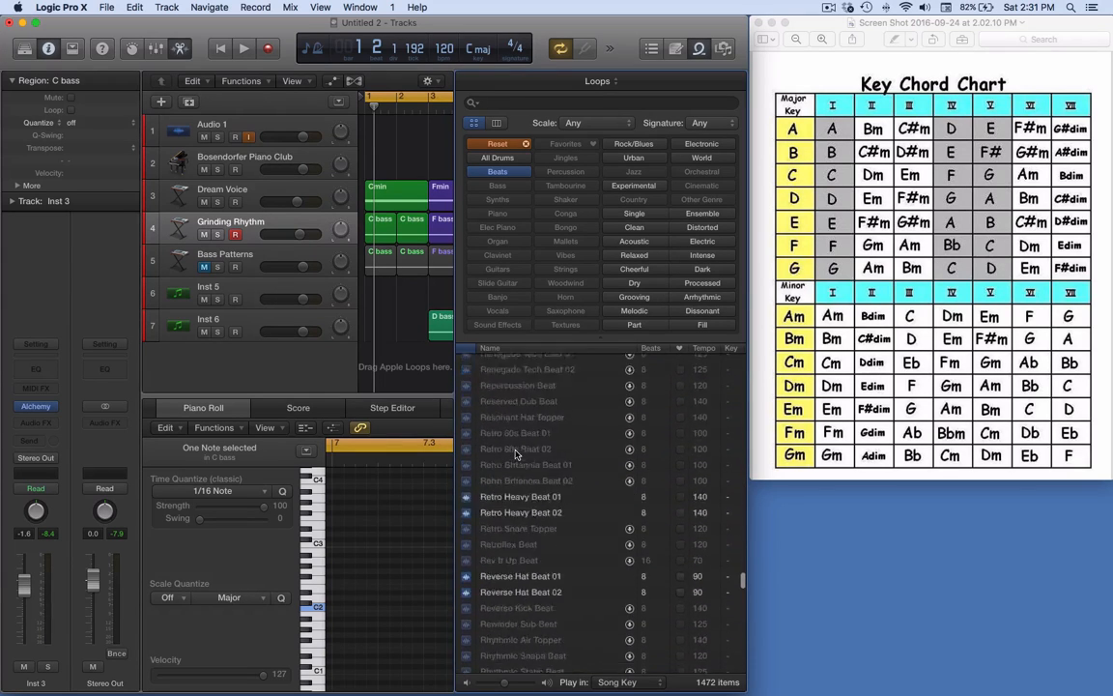
scroll(557, 391, up, 15)
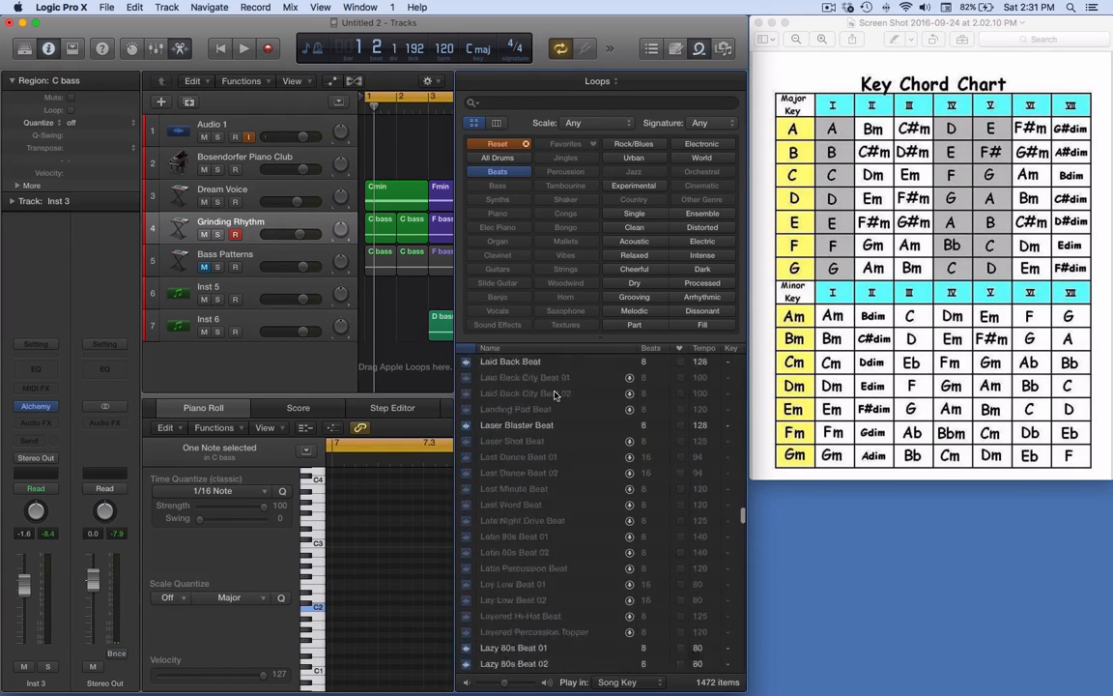
scroll(548, 399, up, 15)
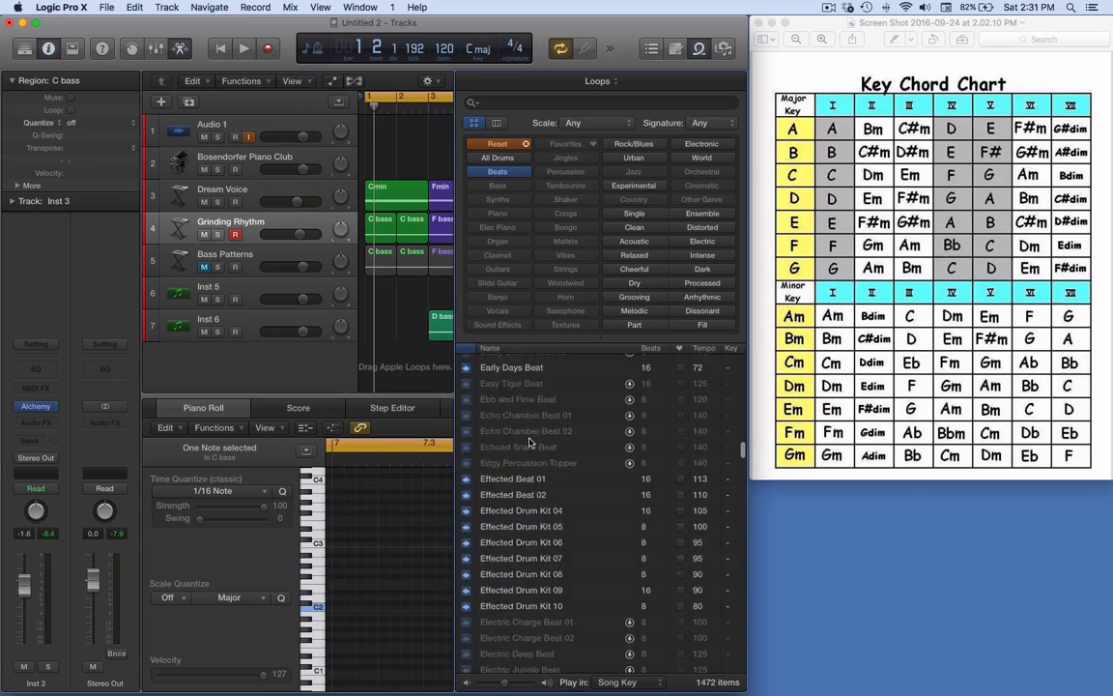
scroll(530, 441, down, 5)
click(530, 437)
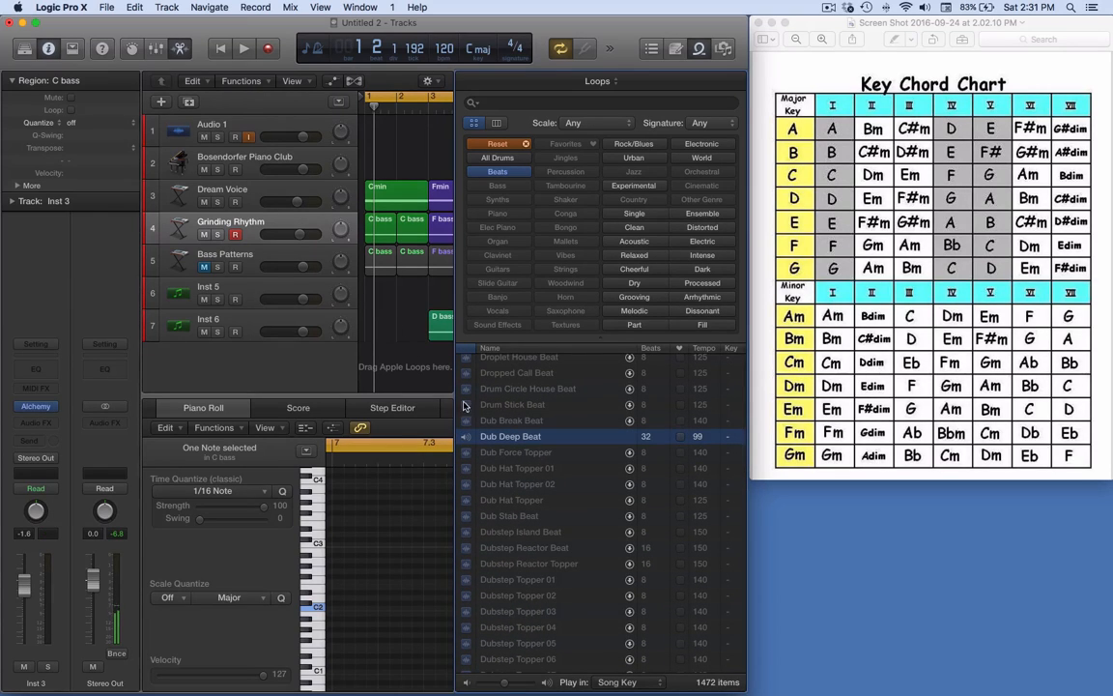
scroll(501, 423, up, 5)
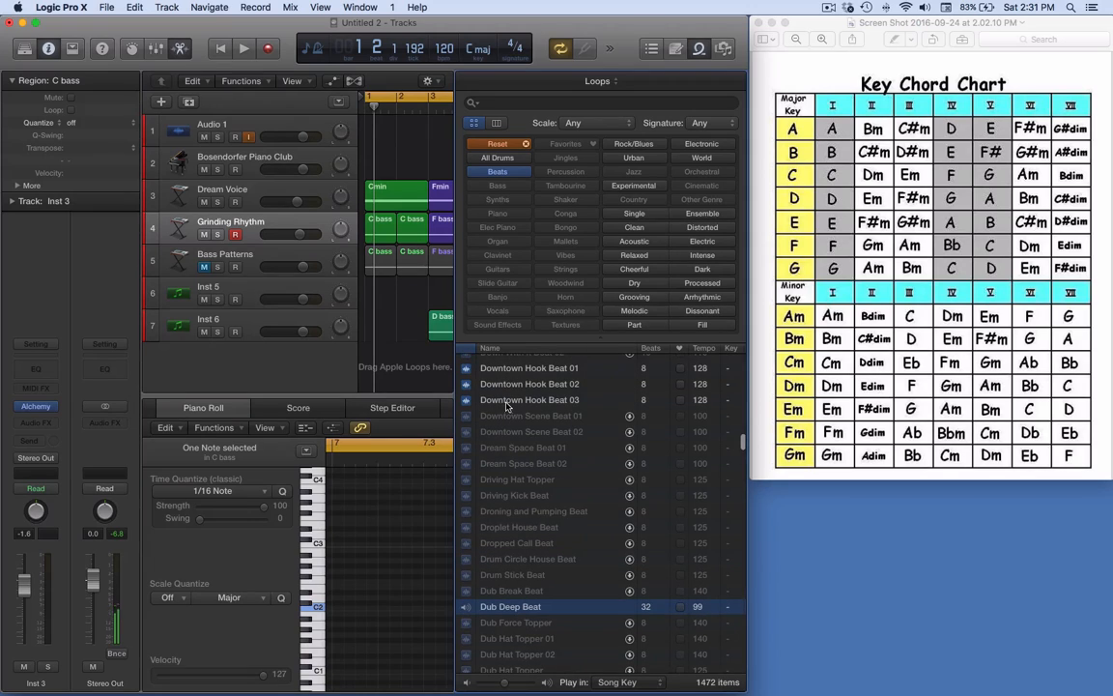
Add the Dub Deep Beat loop at bar 1 on a new track, play the arrangement and close the loop browser.
drag(502, 606, 375, 357)
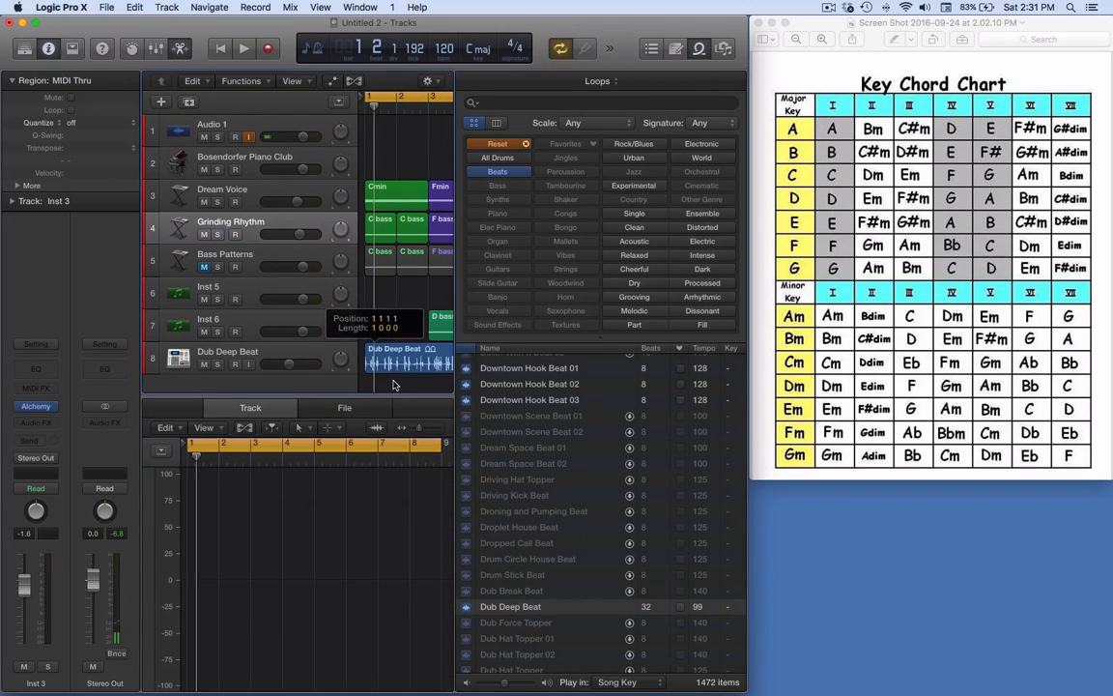
key(space)
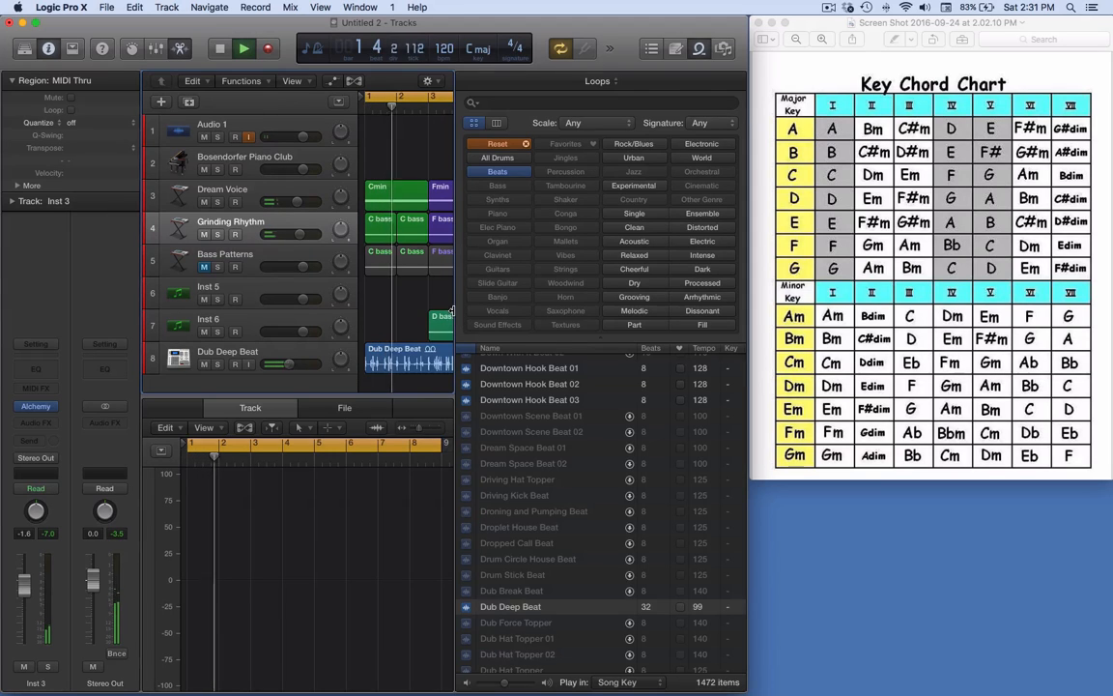
key(o)
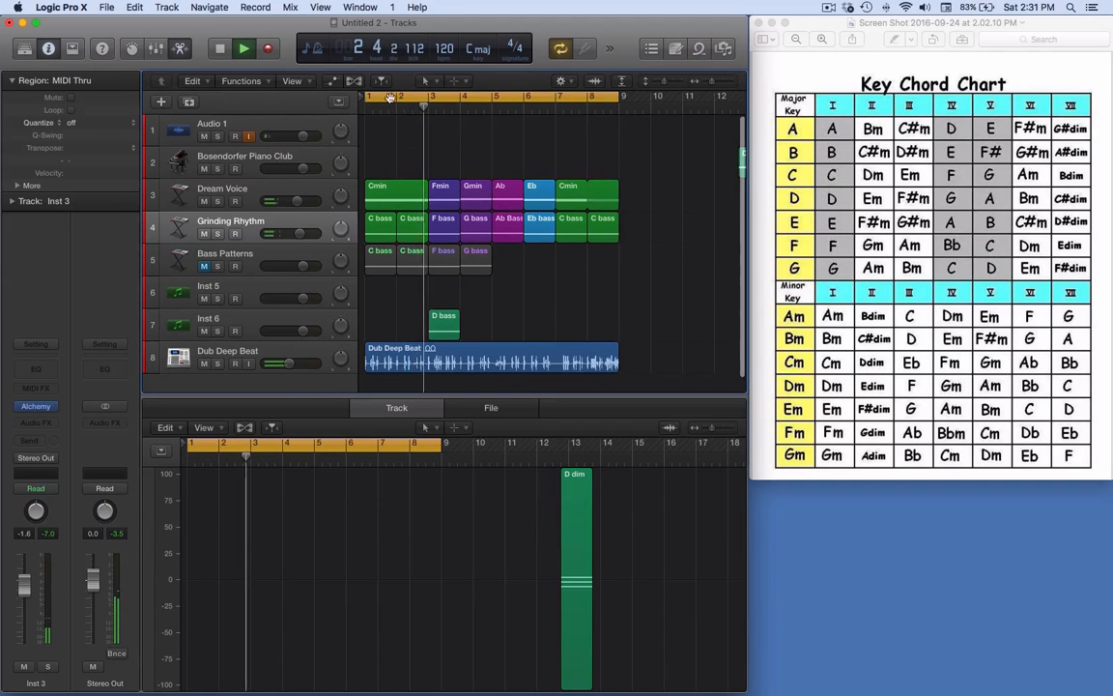
Cycle bars 1–4, transpose the four Grinding Rhythm bass regions there by -12 semitones and restart playback.
drag(621, 96, 501, 120)
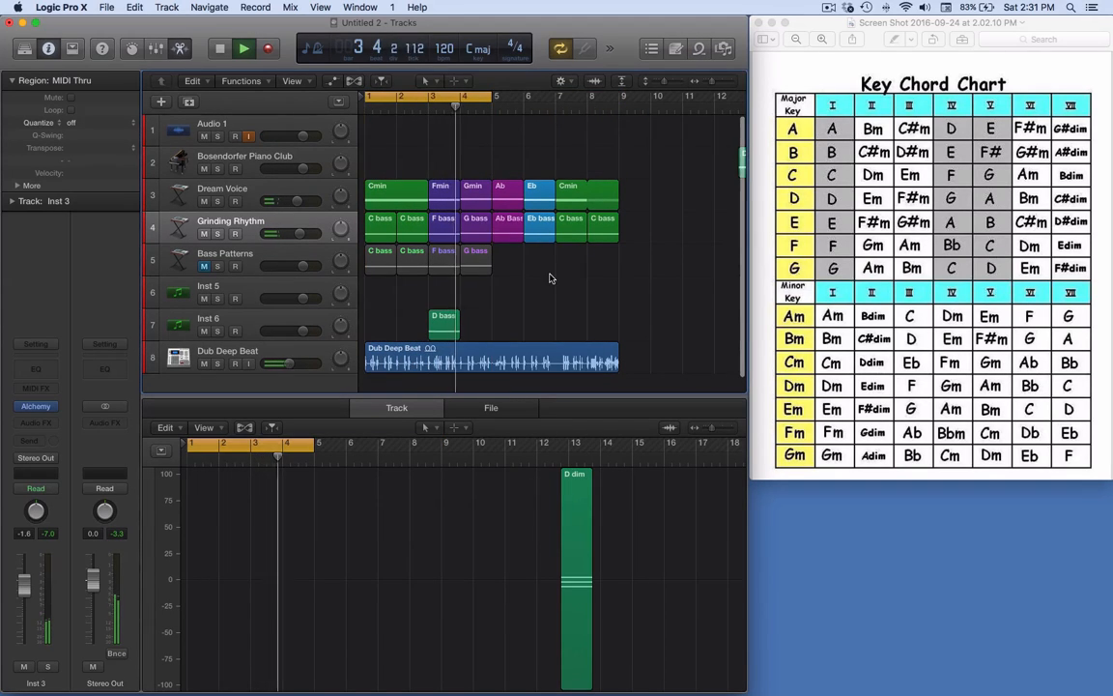
scroll(546, 278, right, 1)
click(234, 223)
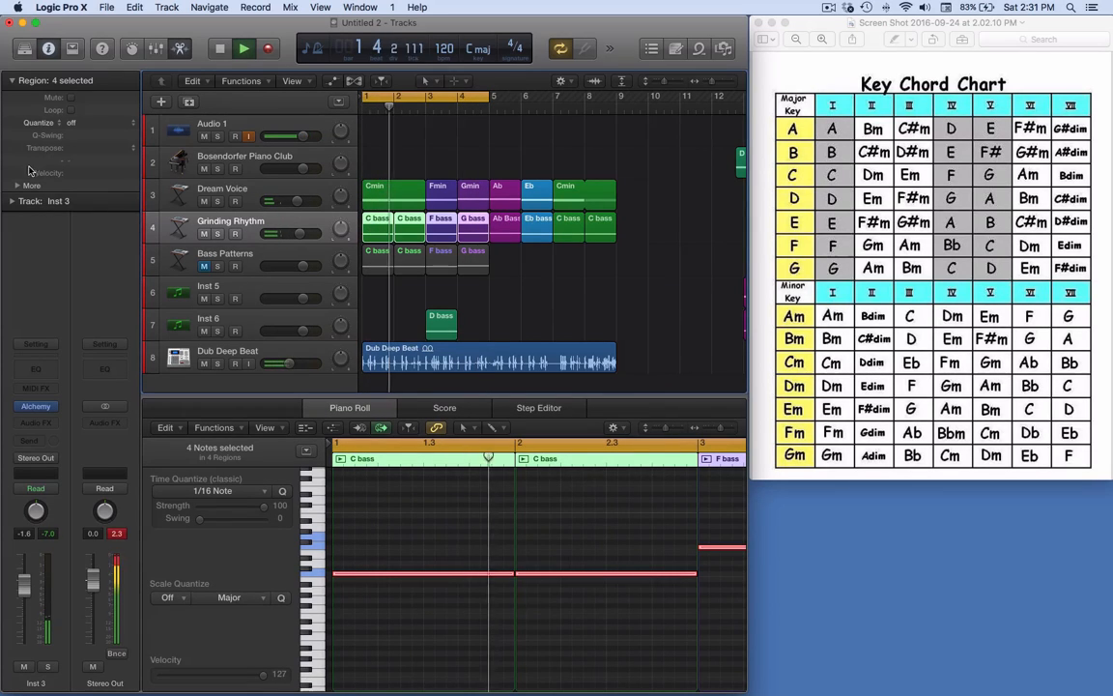
click(135, 150)
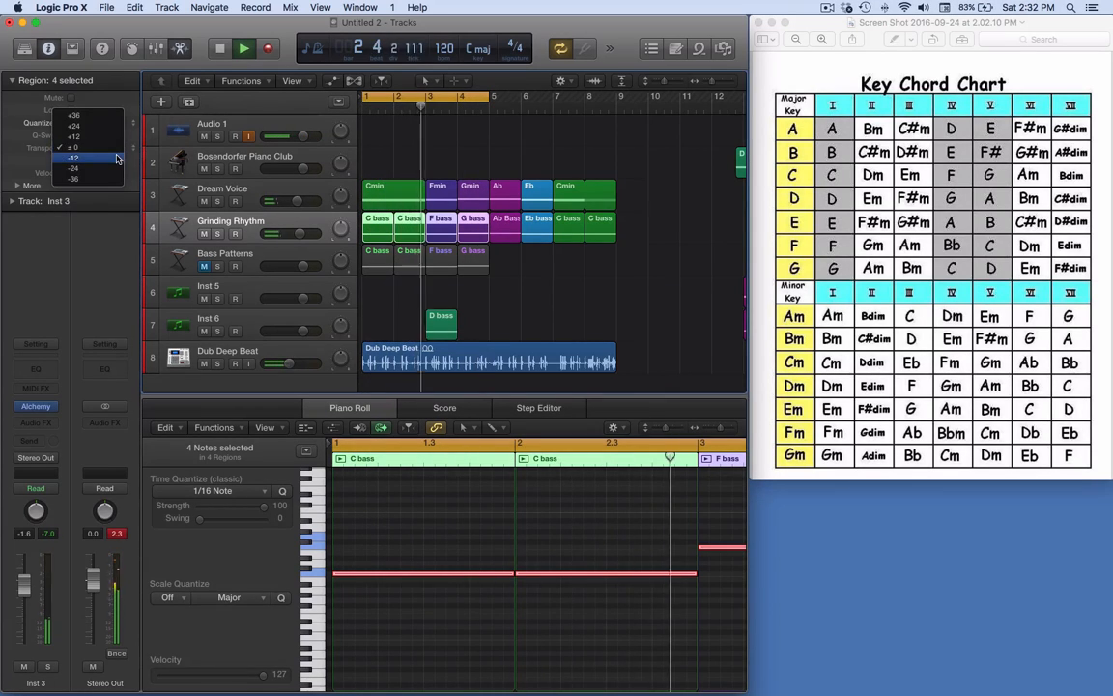
click(36, 152)
click(135, 150)
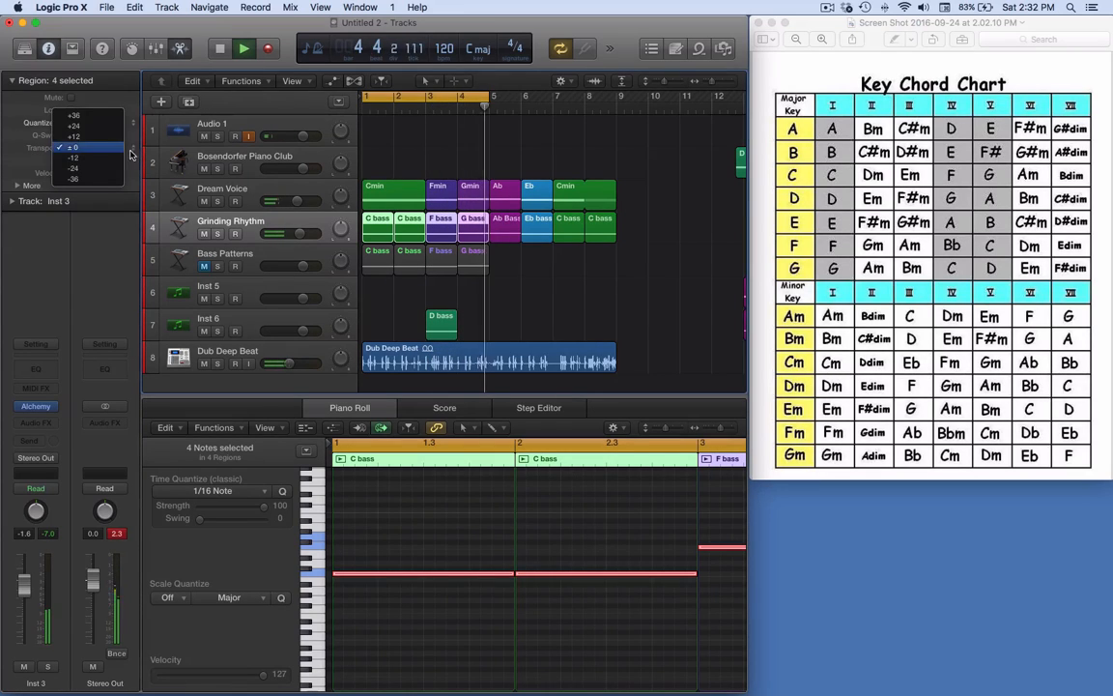
click(108, 161)
key(space)
key(space)
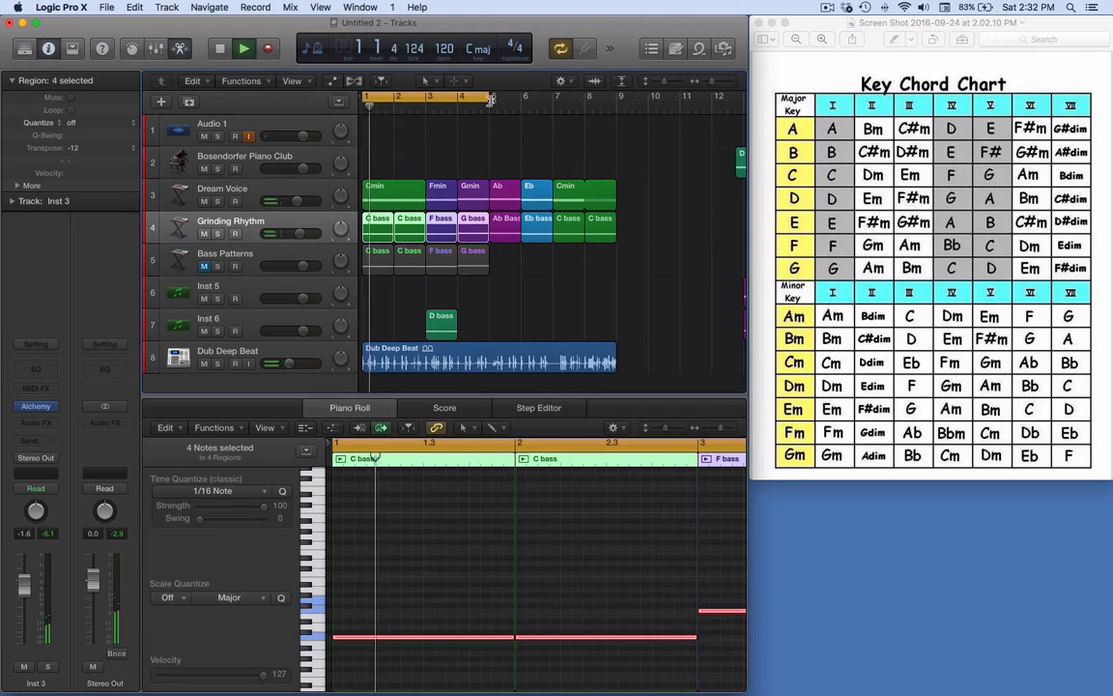
Cycle bars 5–8 and transpose the Ab Bass, Eb bass and two C bass regions on Grinding Rhythm by -12 semitones.
drag(477, 96, 604, 97)
drag(638, 252, 495, 220)
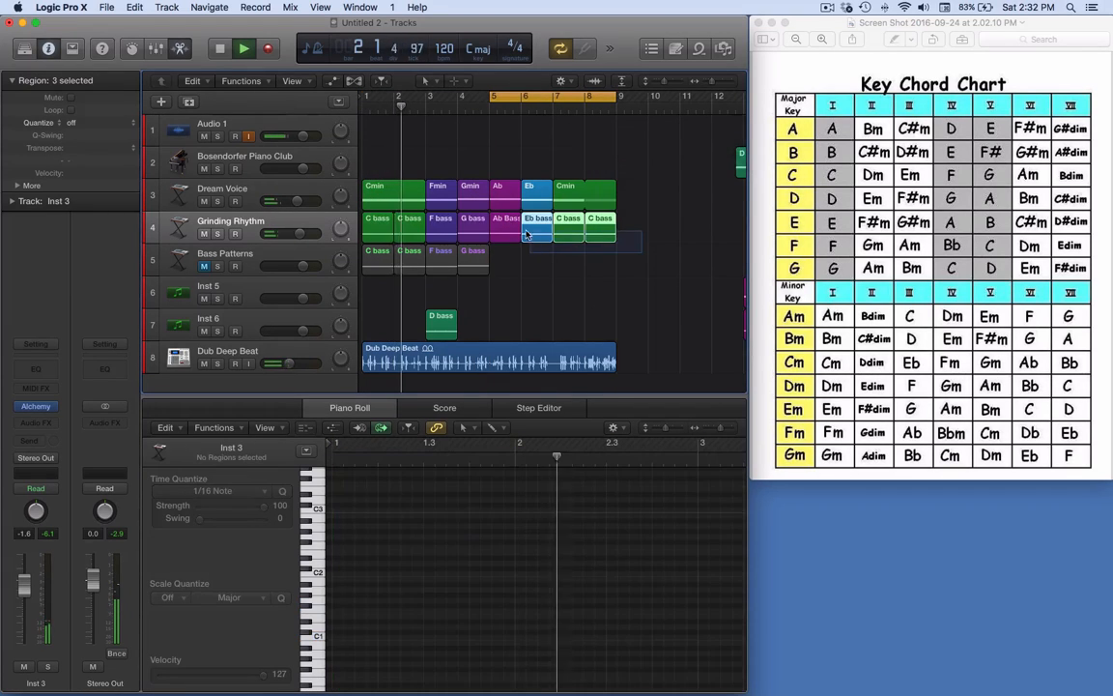
click(77, 126)
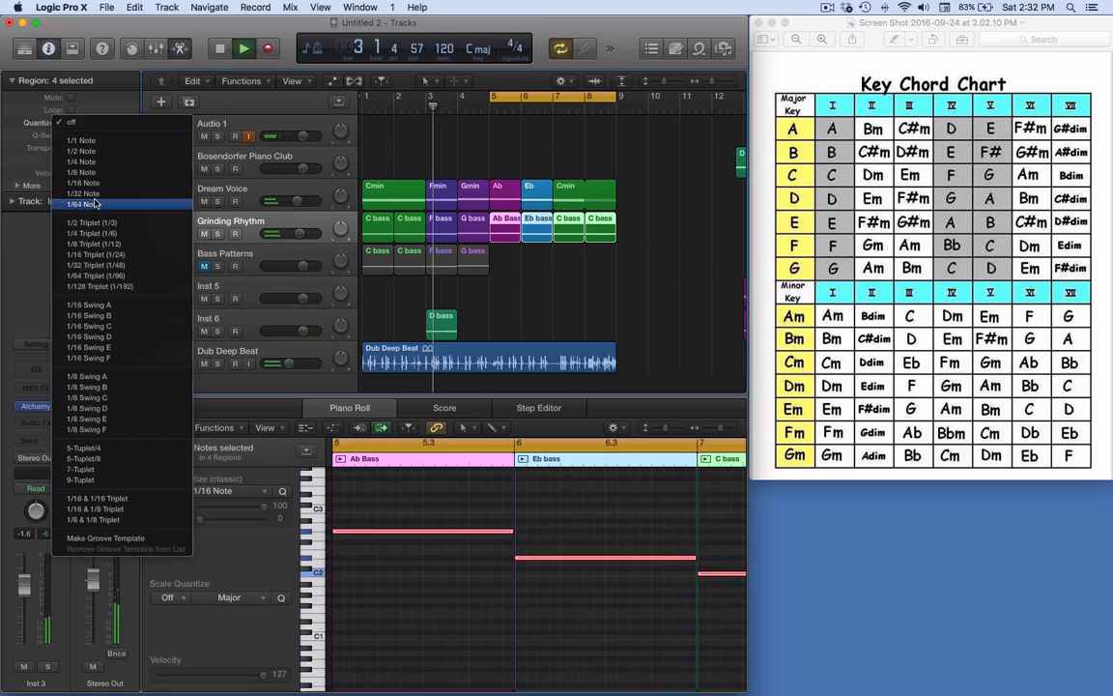
key(Escape)
click(96, 147)
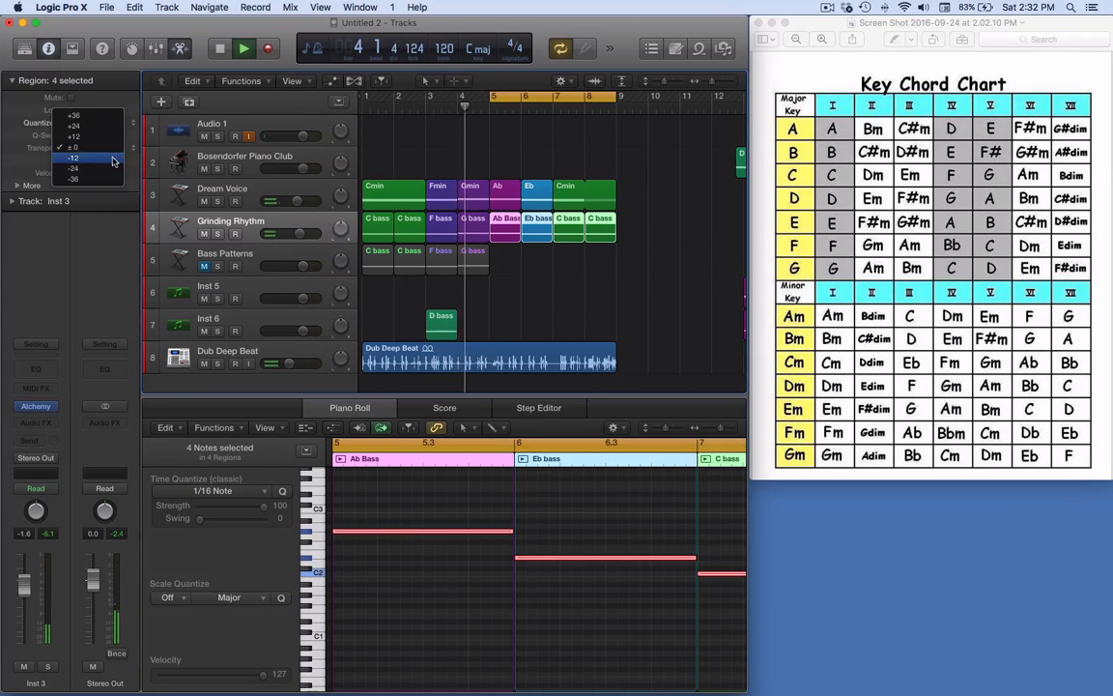
click(96, 157)
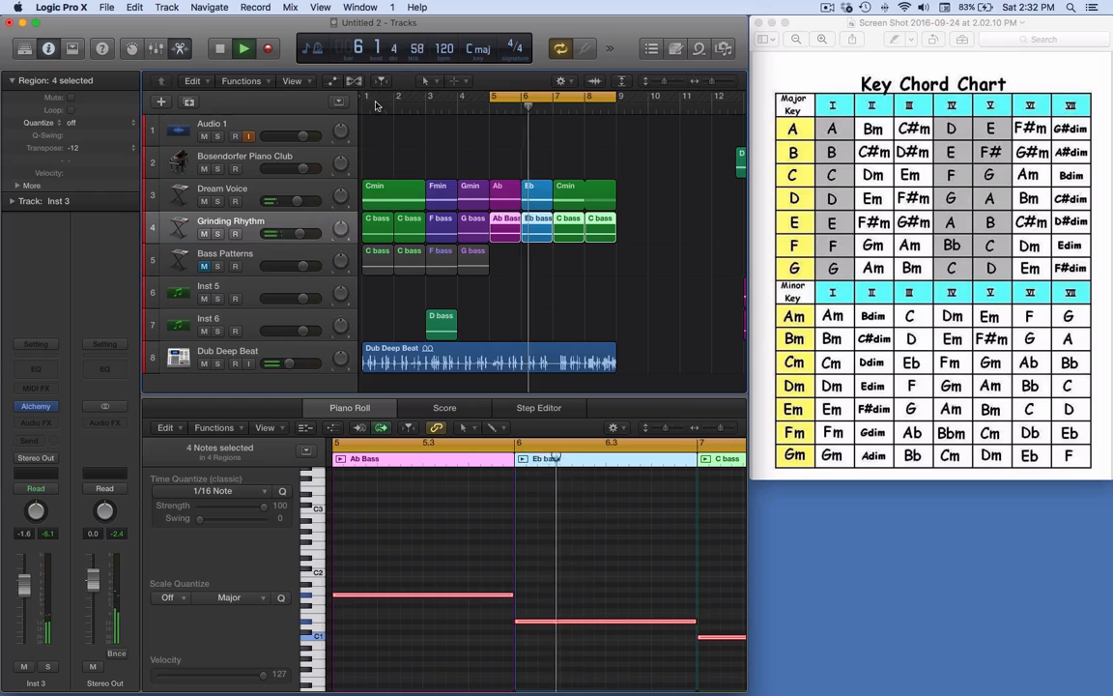
Set the cycle range to bars 1–8, deselect the bass regions and stop playback after listening.
drag(375, 106, 611, 124)
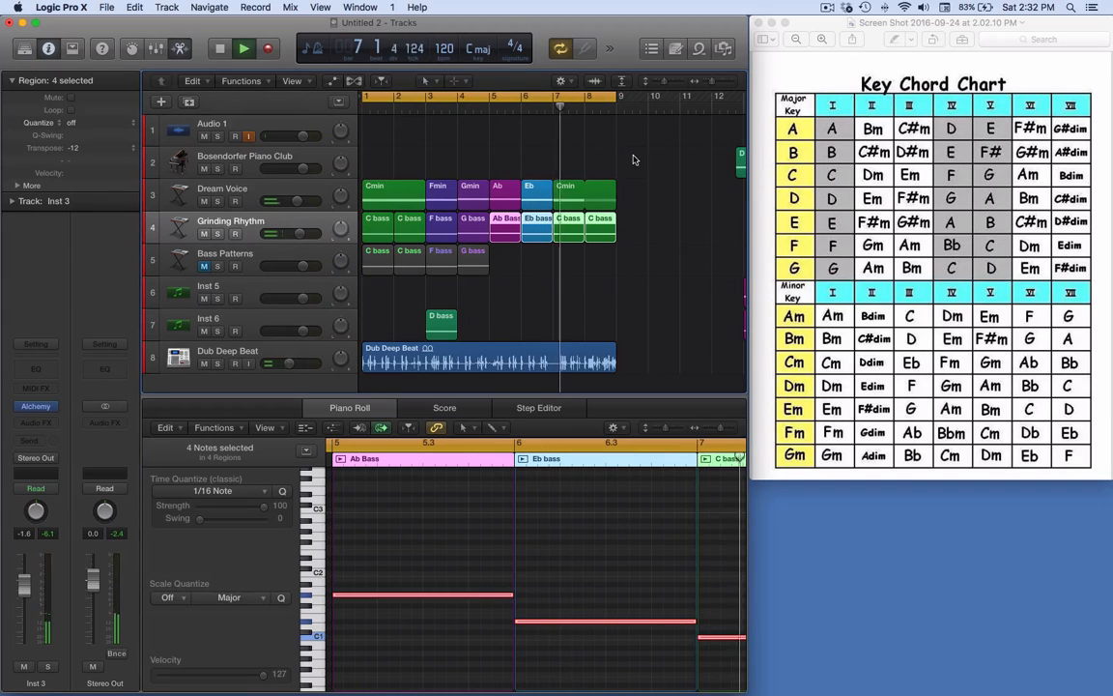
click(638, 185)
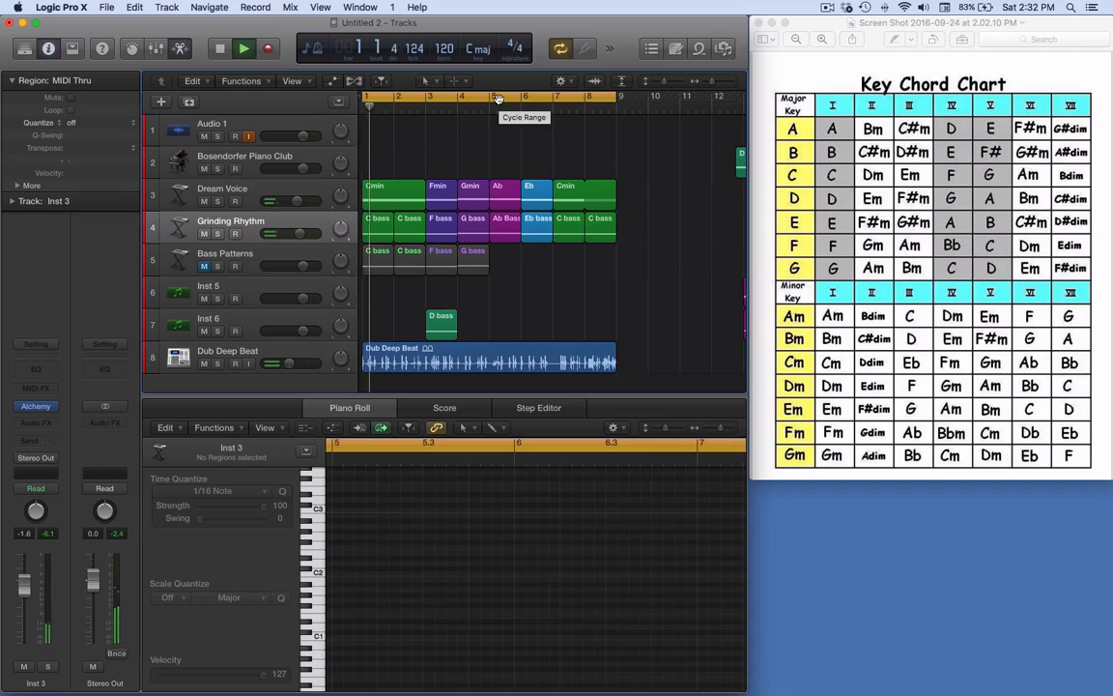
key(space)
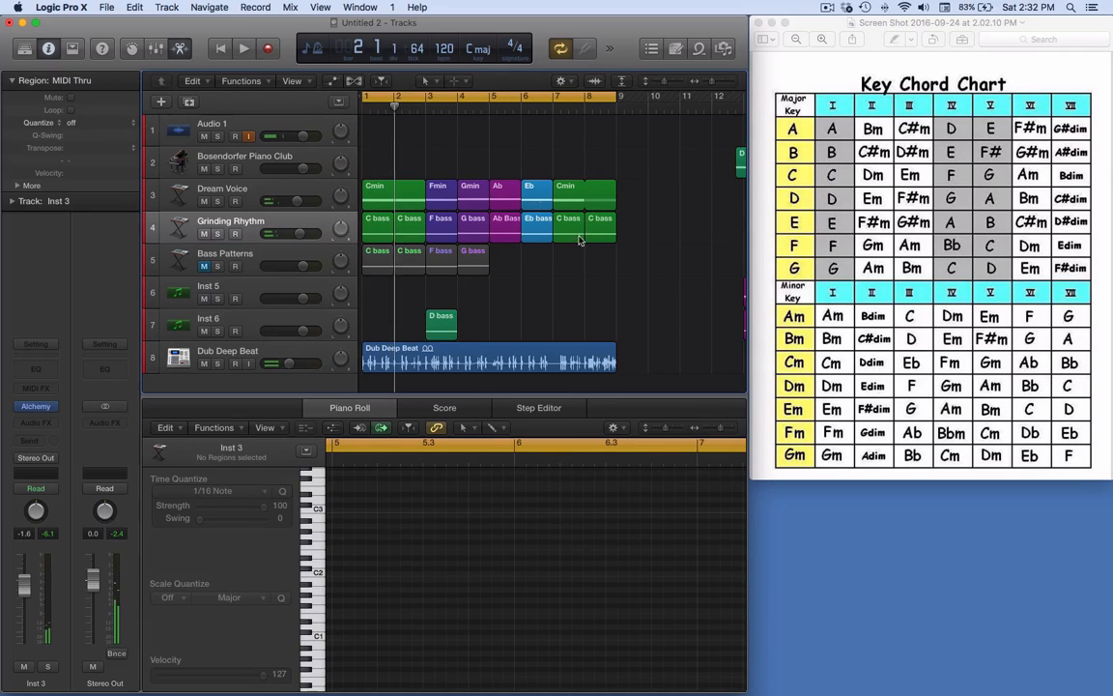
Show the Dream Voice Cmin, Fmin and Gmin regions in an enlarged Piano Roll and select only the Gmin chord's top note.
click(408, 197)
drag(408, 174, 473, 194)
drag(613, 391, 608, 222)
drag(747, 628, 927, 619)
scroll(709, 577, up, 2)
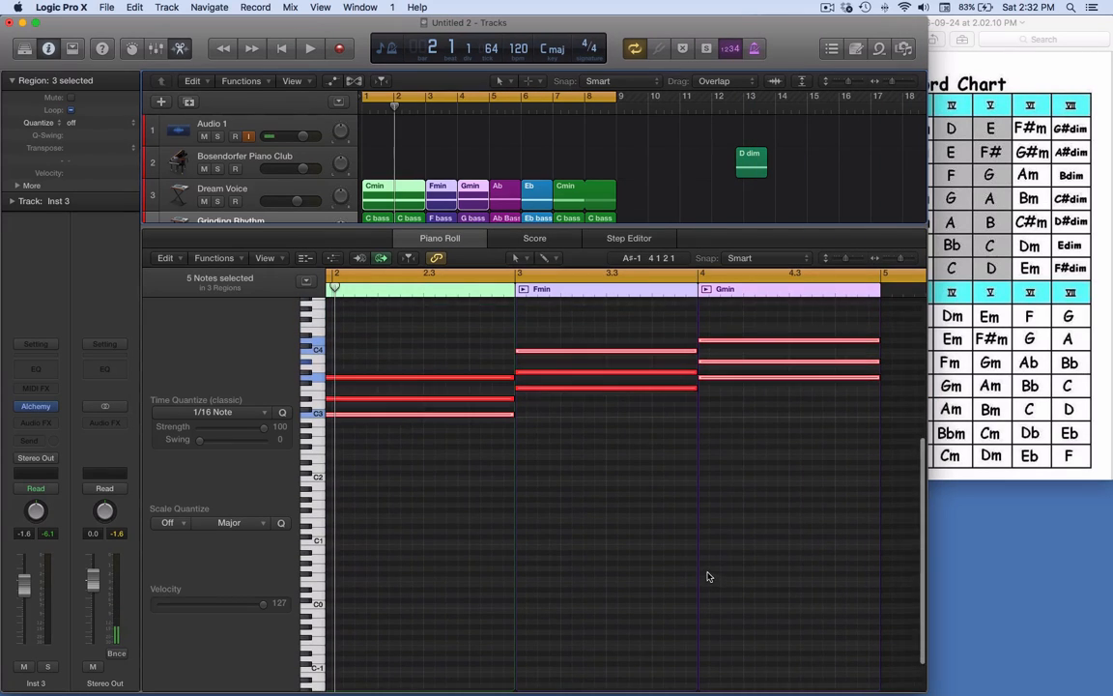
click(460, 421)
click(716, 341)
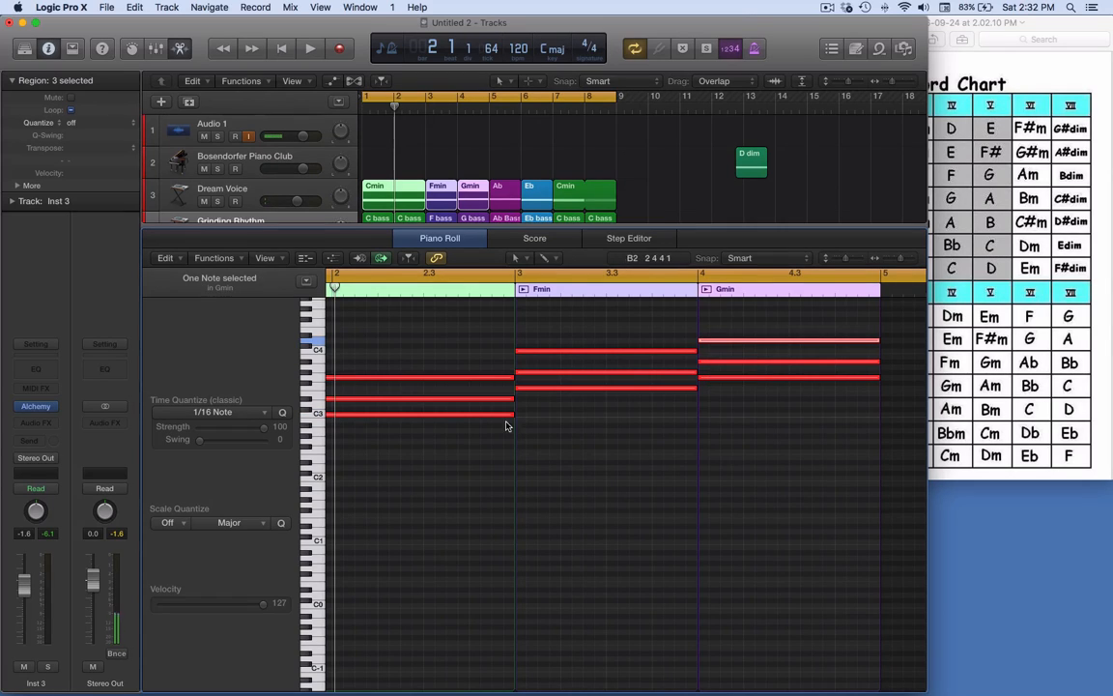
Lower the top notes of the Dream Voice Fmin and Gmin chords by one octave, to C3 and D3.
click(543, 352)
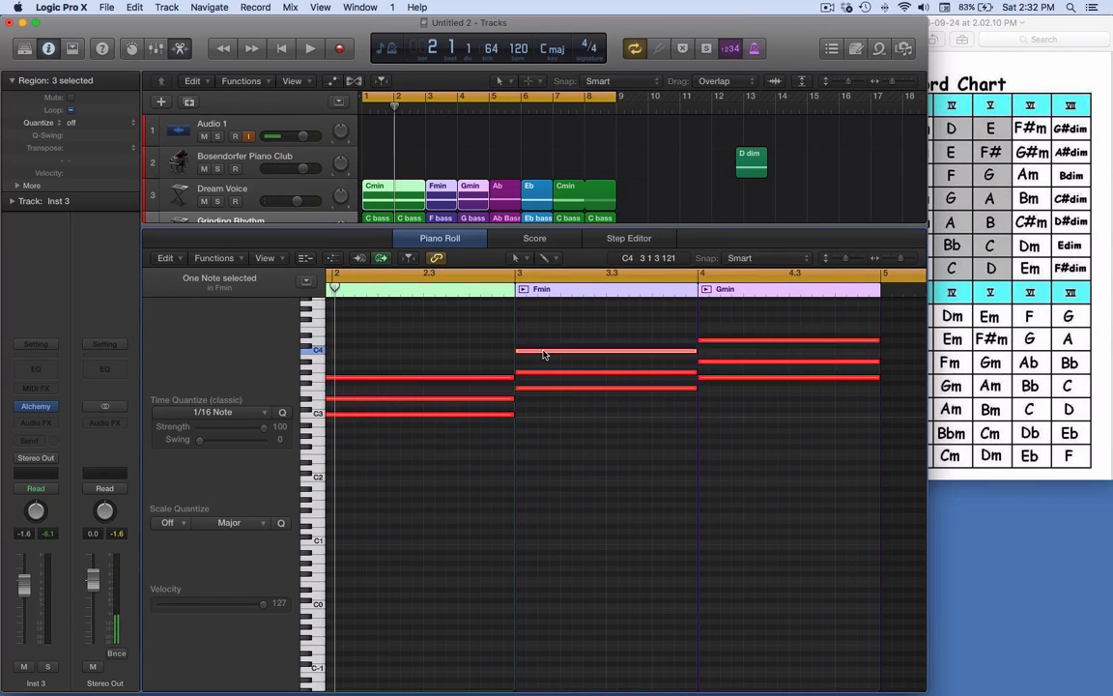
mouse_move(544, 354)
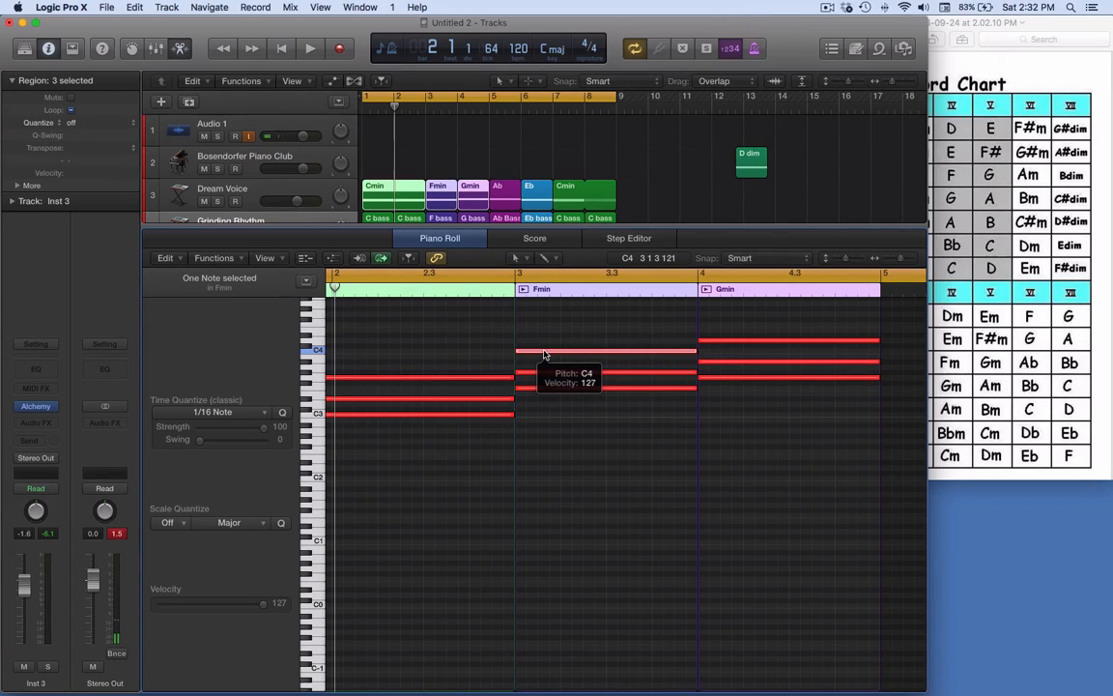
click(544, 354)
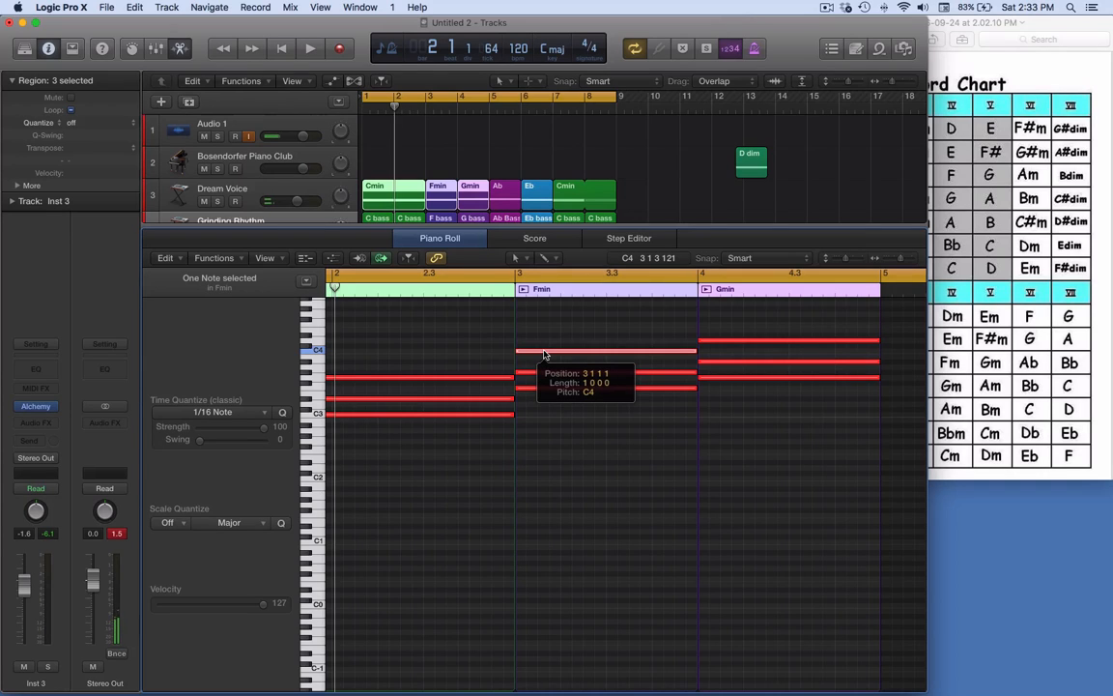
key(shift+space)
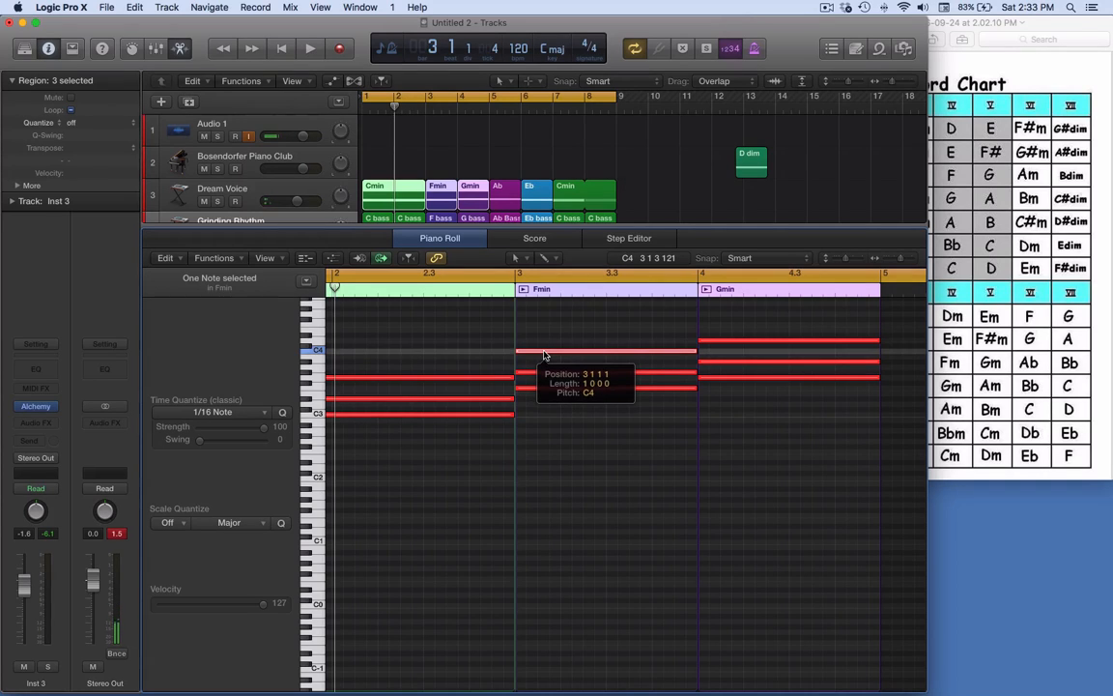
drag(544, 355, 544, 417)
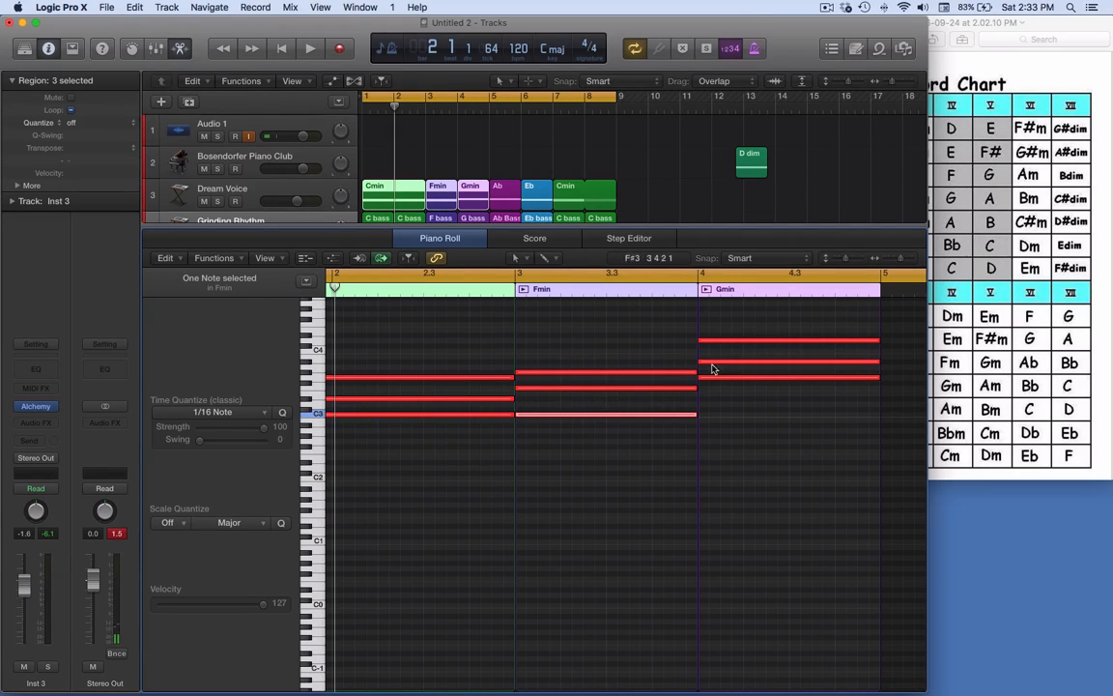
click(731, 341)
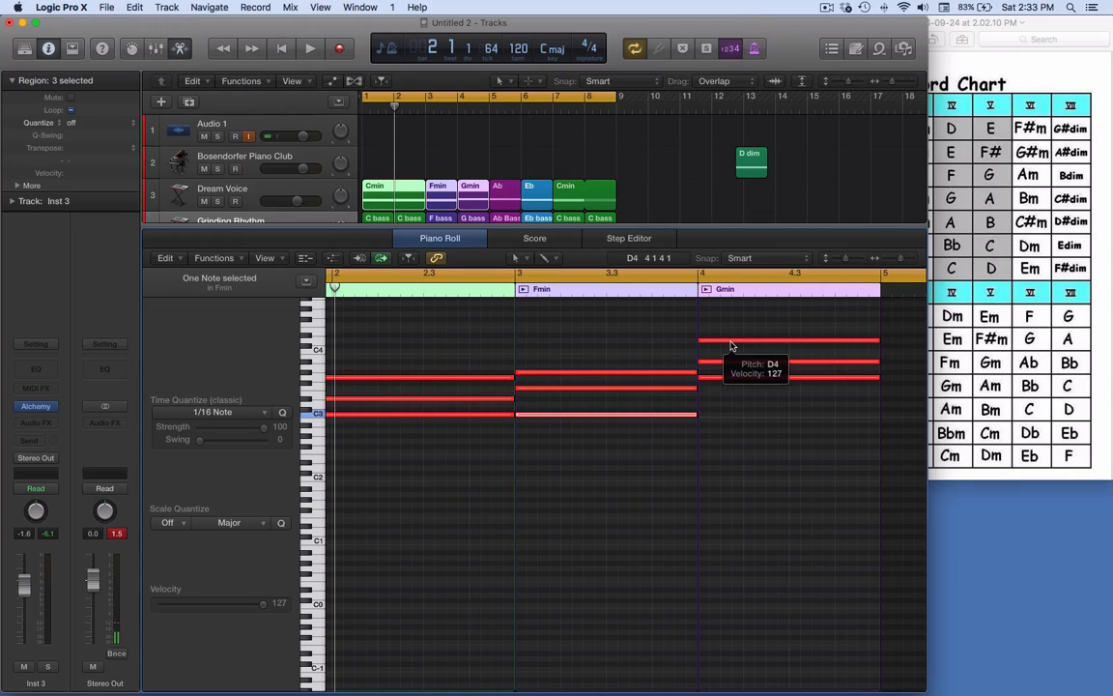
drag(730, 345, 731, 407)
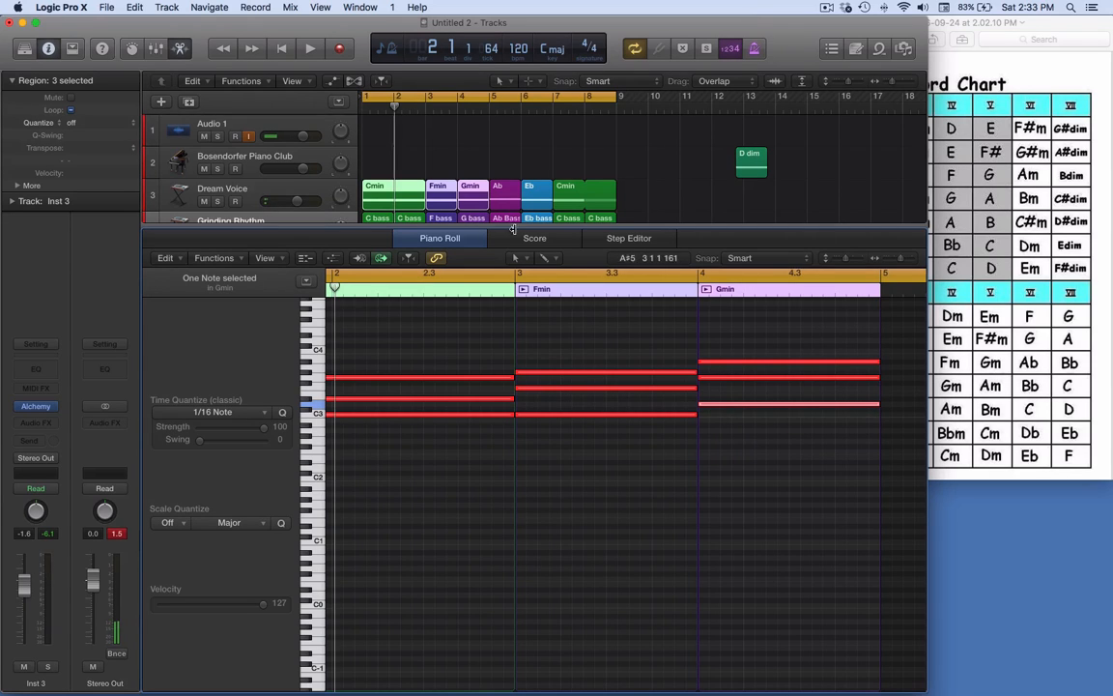
Set the cycle range to bars 1–4 and listen to the revised Fmin and Gmin voicings.
drag(366, 97, 497, 141)
key(space)
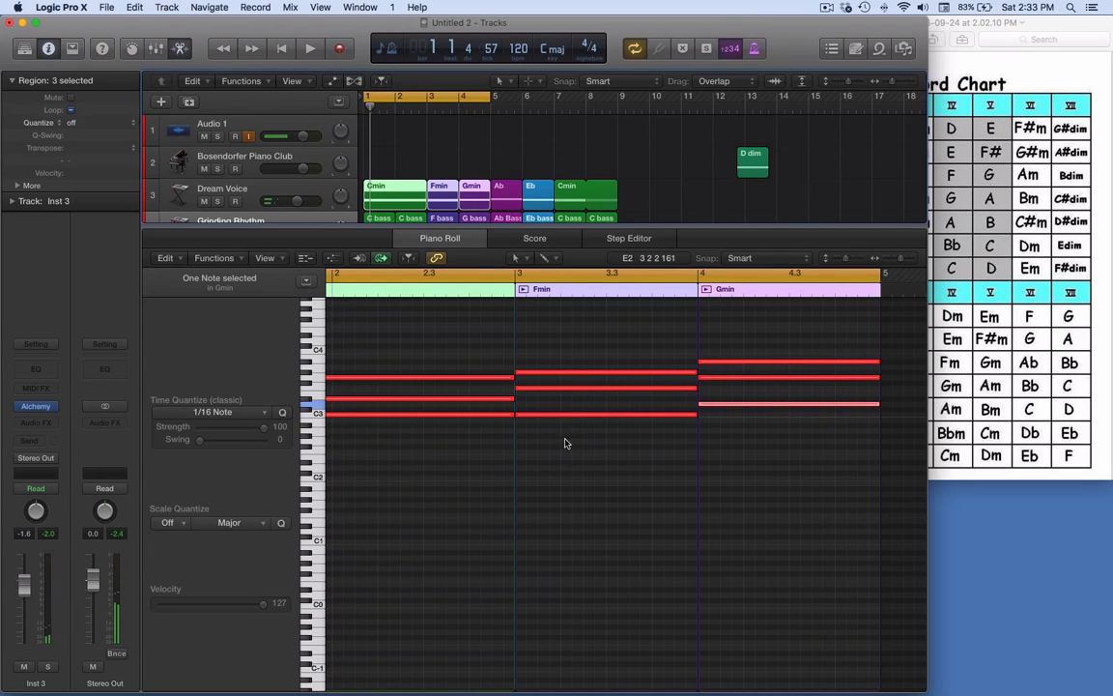
click(565, 373)
Cycle bars 5–8, show the Dream Voice Ab, Eb and Cmin regions in the Piano Roll and start playback.
drag(497, 100, 617, 135)
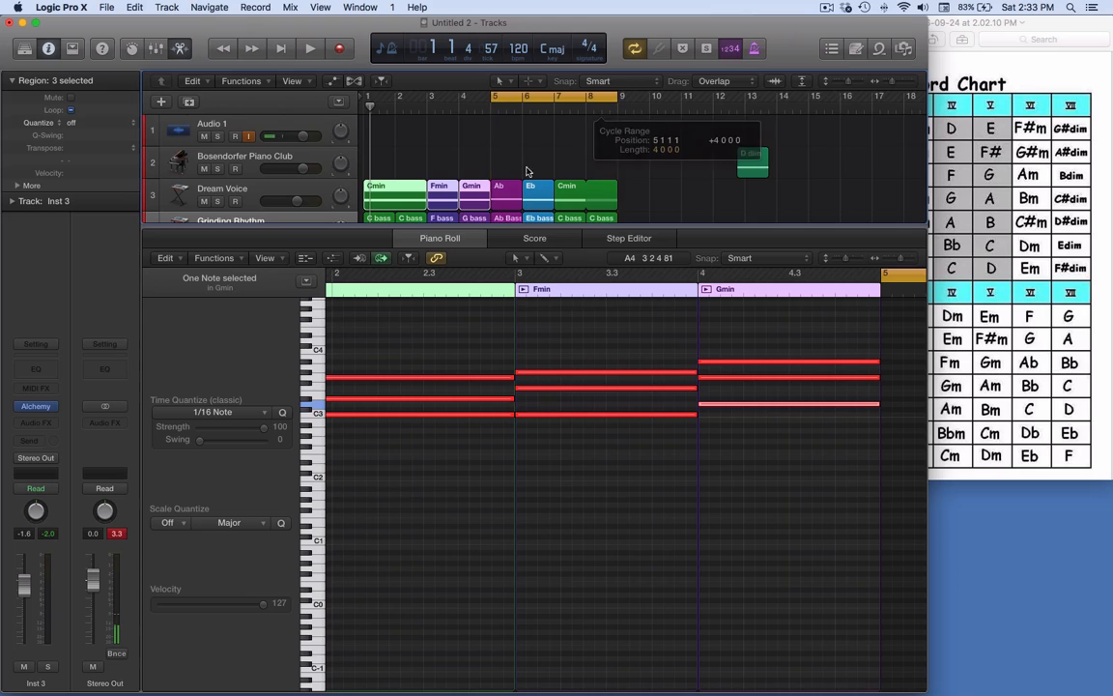
drag(510, 167, 580, 195)
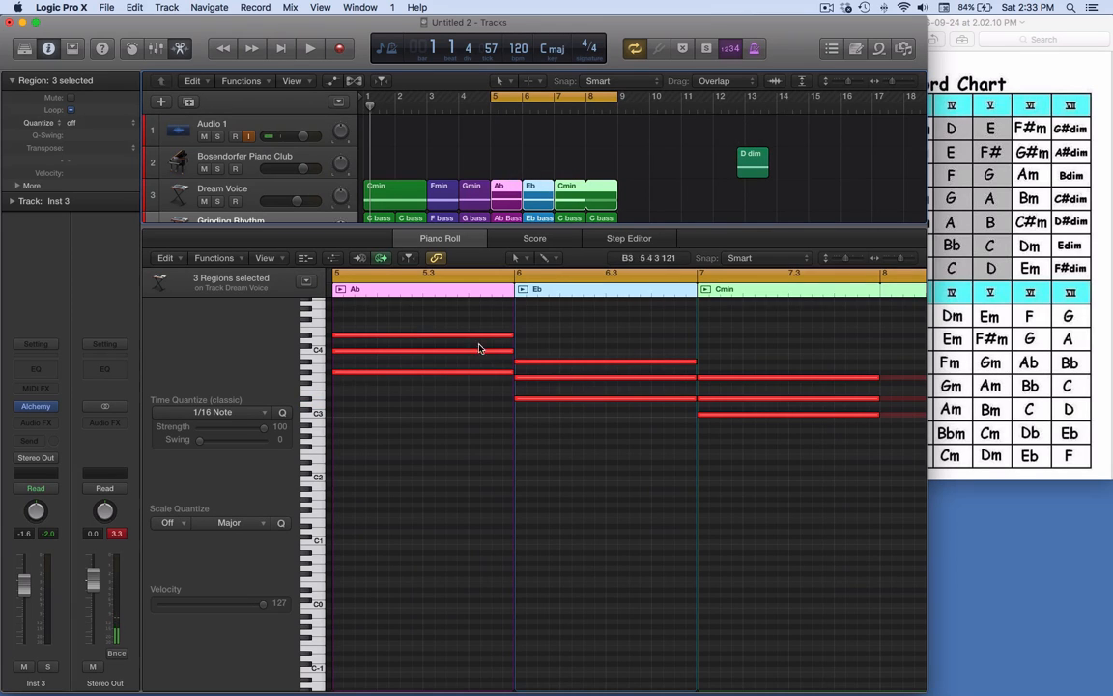
key(space)
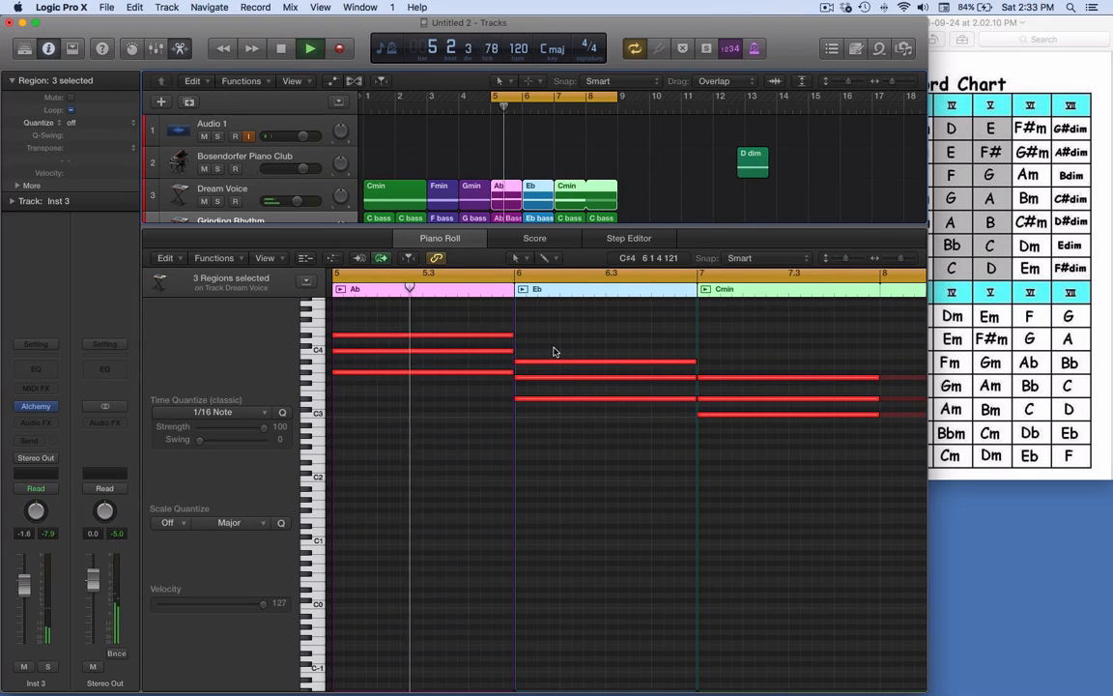
Raise the Eb chord's lowest note to D#4 and the Cmin chord's two lower notes to C4 and D#4.
click(557, 400)
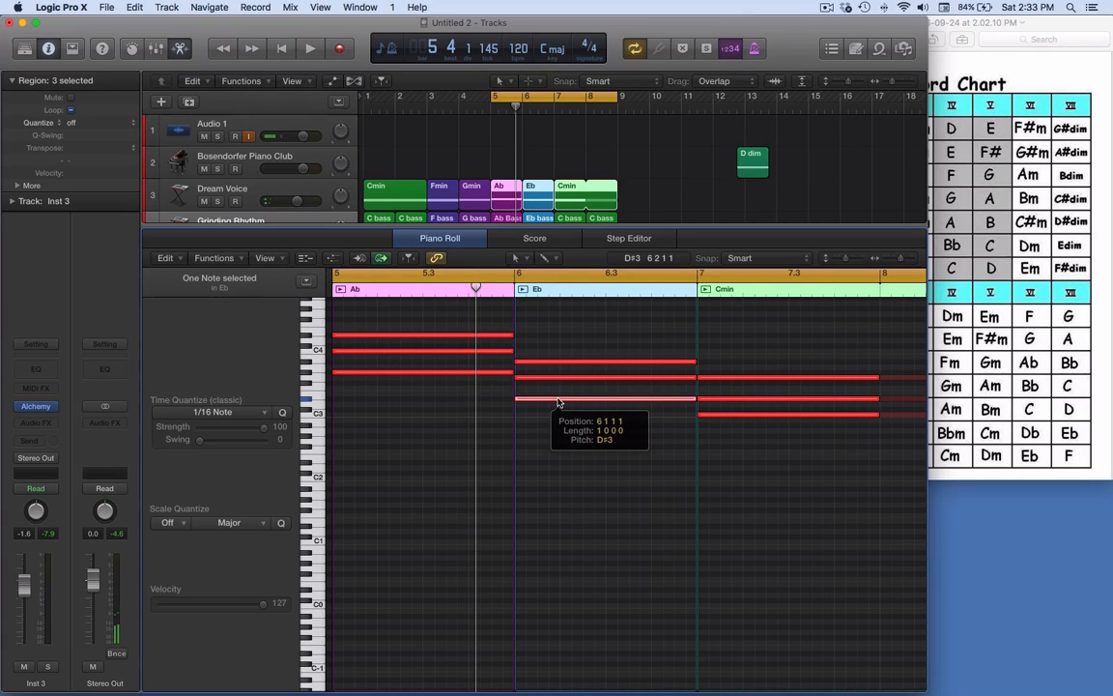
drag(557, 400, 558, 345)
click(736, 398)
drag(734, 400, 736, 339)
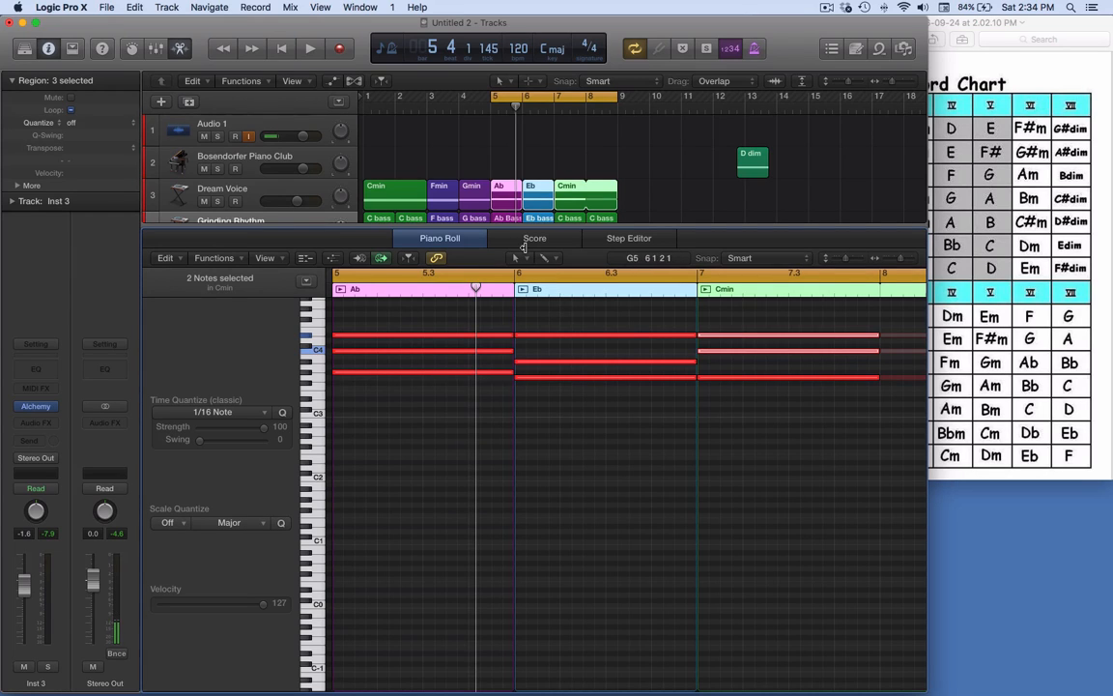
Listen to the new voicings, extend the cycle range to bars 1–8 and shrink the Piano Roll to reveal all eight tracks.
key(space)
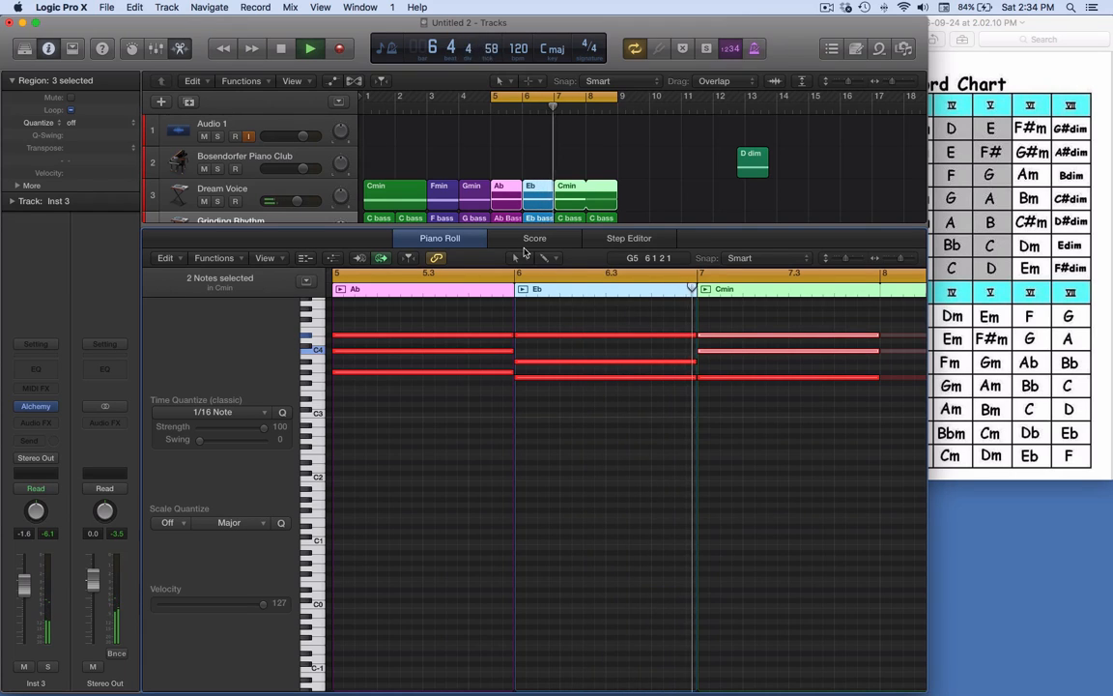
drag(580, 95, 633, 114)
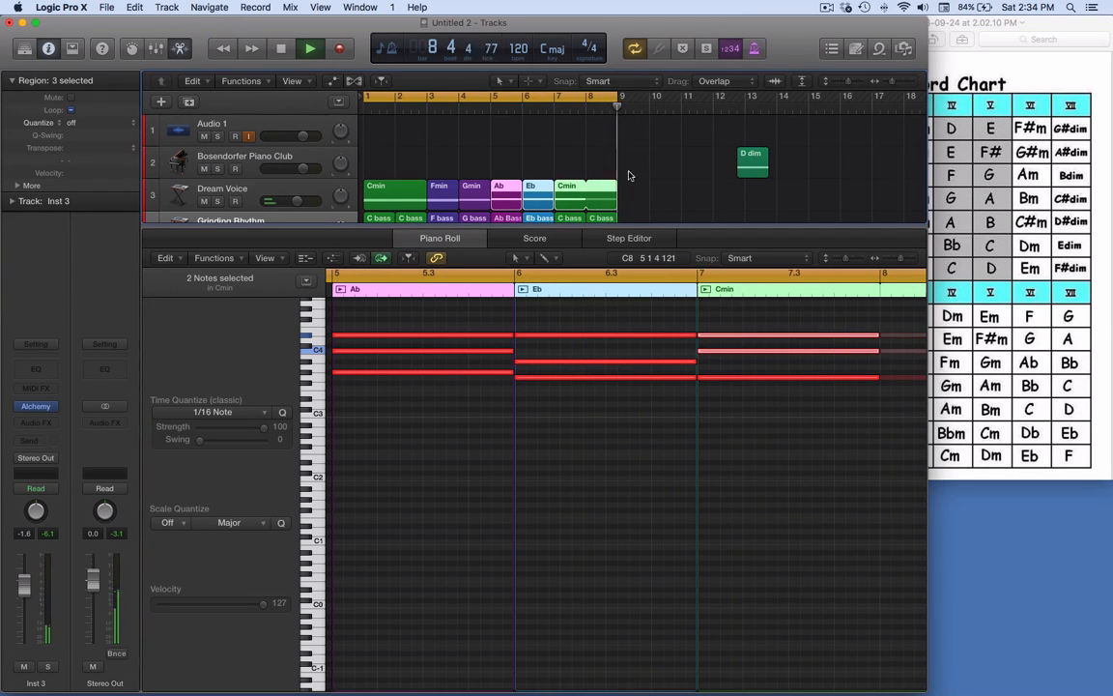
drag(615, 224, 609, 367)
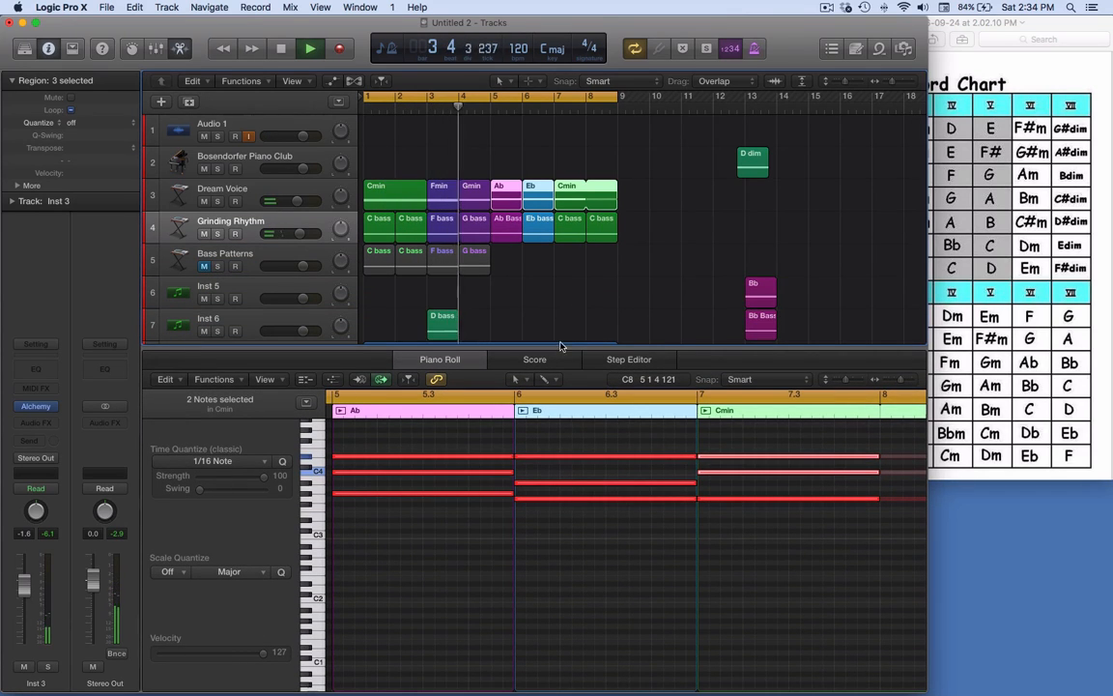
drag(561, 352, 568, 425)
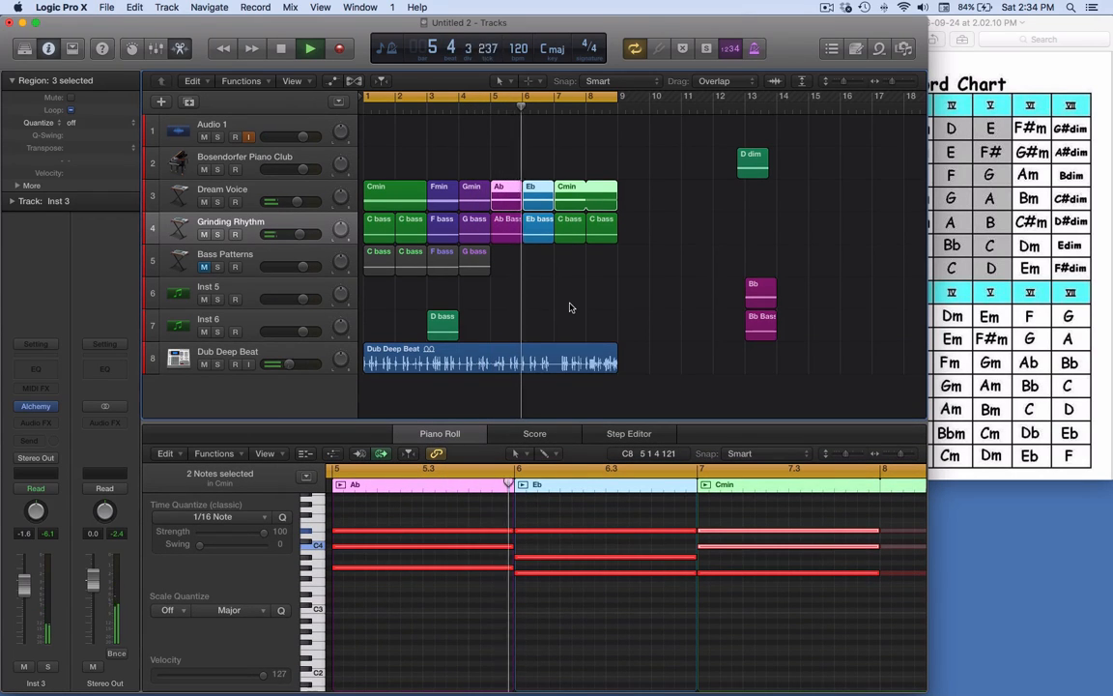
key(space)
Deselect the regions and split the Dub Deep Beat loop at bar 5 with the Scissors Tool.
drag(510, 166, 667, 348)
click(663, 359)
key(t)
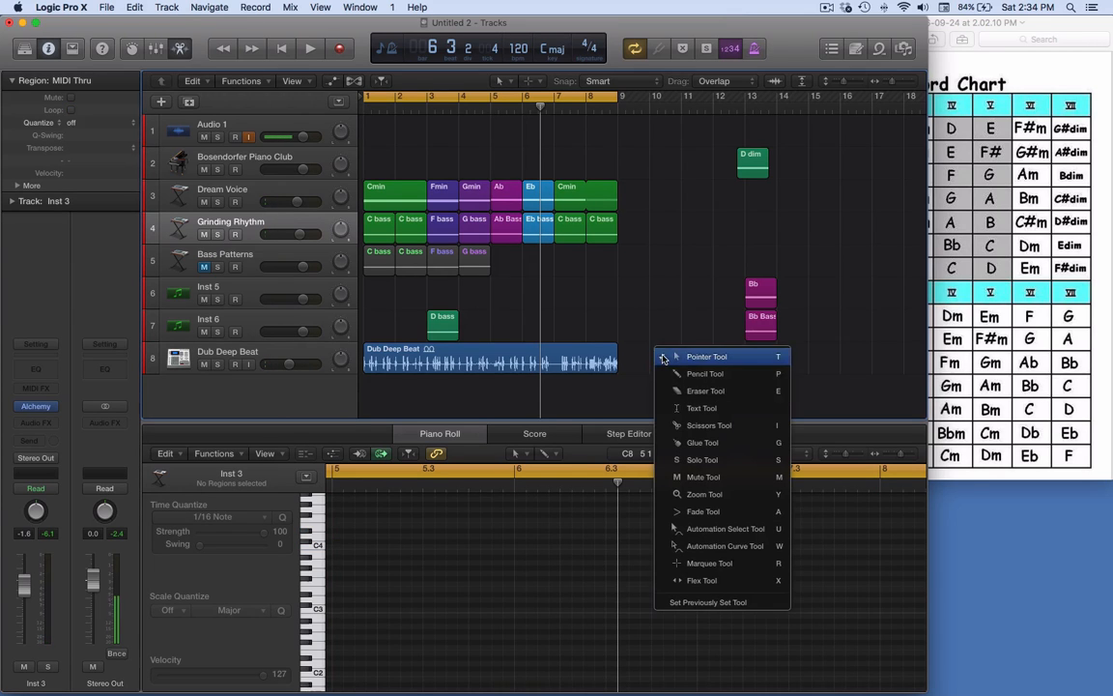
click(615, 383)
drag(538, 350, 491, 352)
Return to the Pointer Tool and move the spare D dim, Bb and Bb Bass regions out to around bar 18.
drag(731, 150, 800, 392)
drag(781, 162, 886, 171)
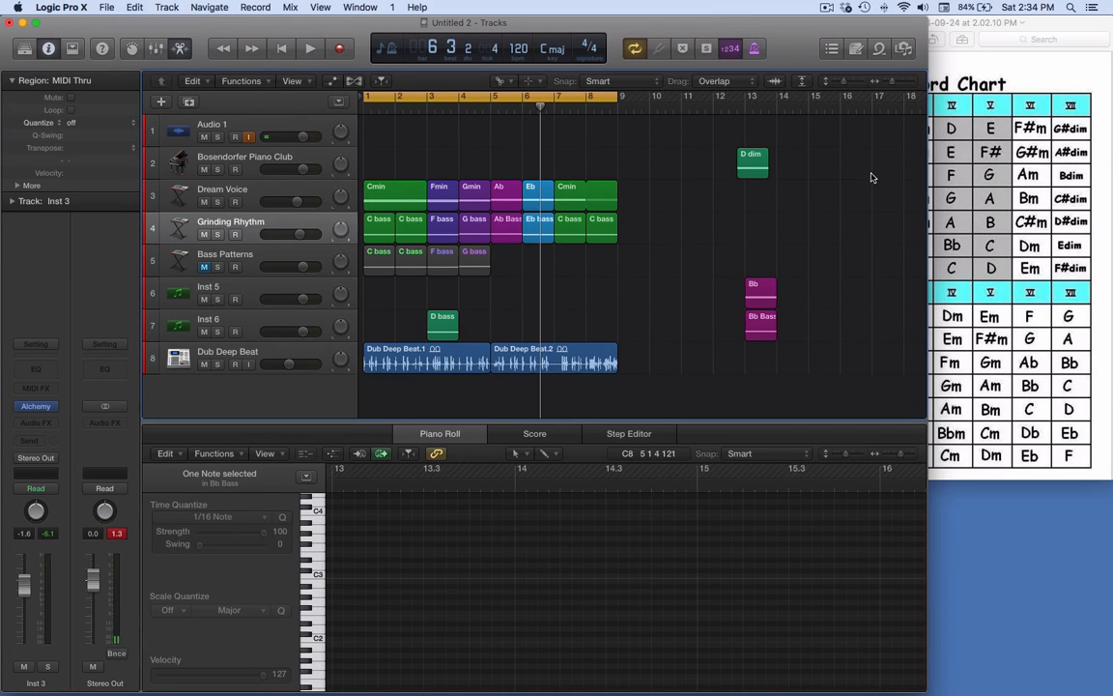
key(t)
click(871, 175)
drag(681, 126, 798, 374)
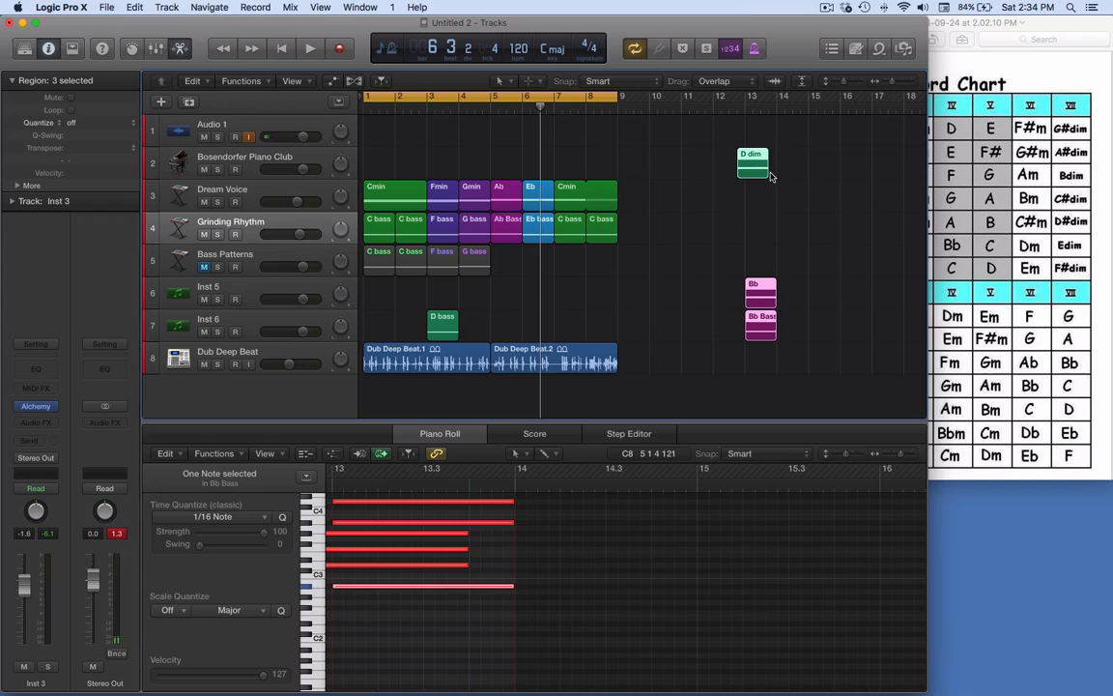
drag(752, 164, 909, 173)
Shift the chord, bass and drum regions of bars 5–8 to bars 9–12 and duplicate bars 1–4 into bars 5–8.
click(738, 200)
drag(499, 168, 585, 372)
drag(501, 191, 628, 193)
drag(485, 398, 503, 190)
Copy the regions of bars 9–12 to bars 13–16 and play the arrangement with a bars 1–16 cycle.
drag(619, 162, 751, 352)
drag(636, 194, 763, 195)
drag(612, 102, 872, 155)
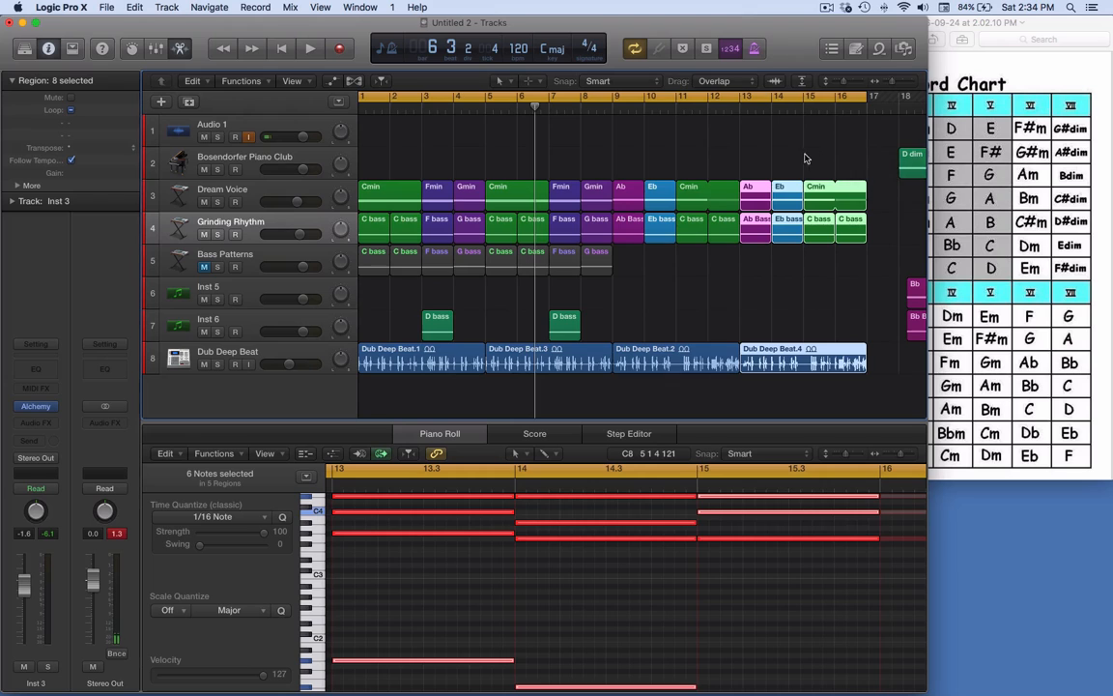
key(space)
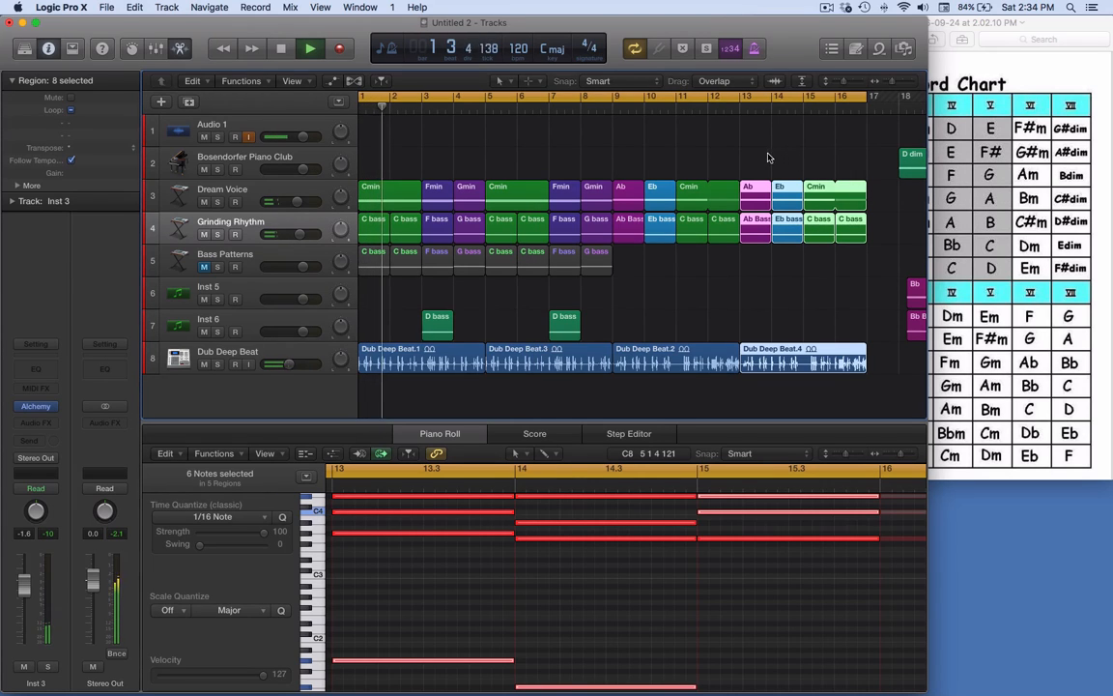
click(691, 164)
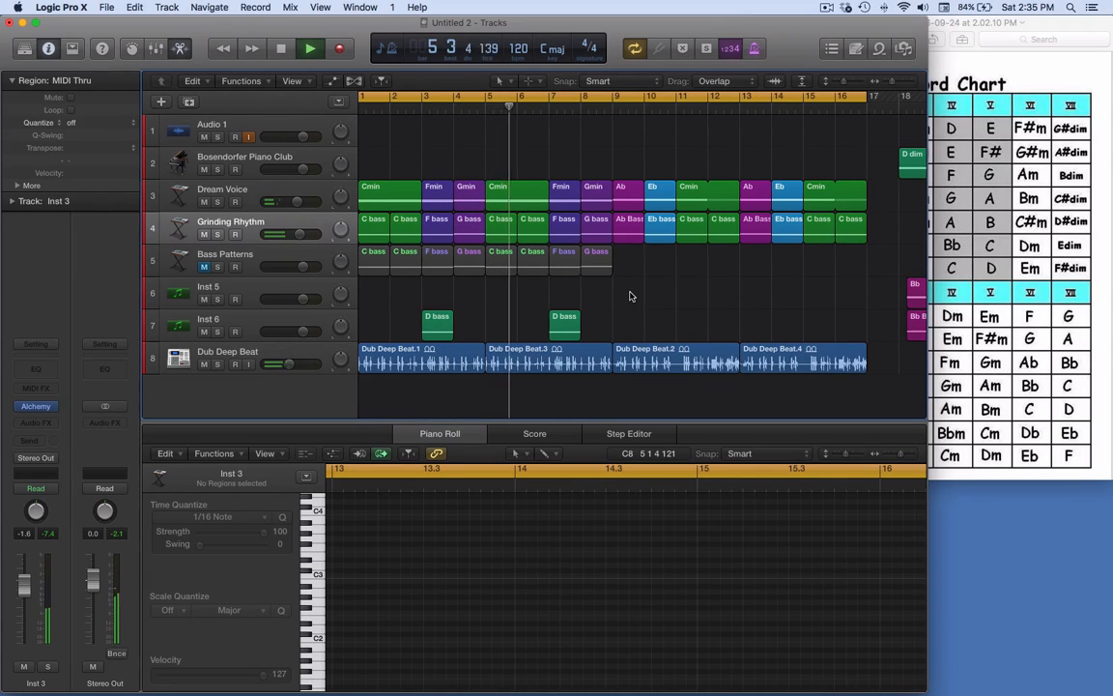
Place the D dim region on Dream Voice and the bar 7 D bass region on Grinding Rhythm, both at bar 16.
scroll(629, 296, right, 3)
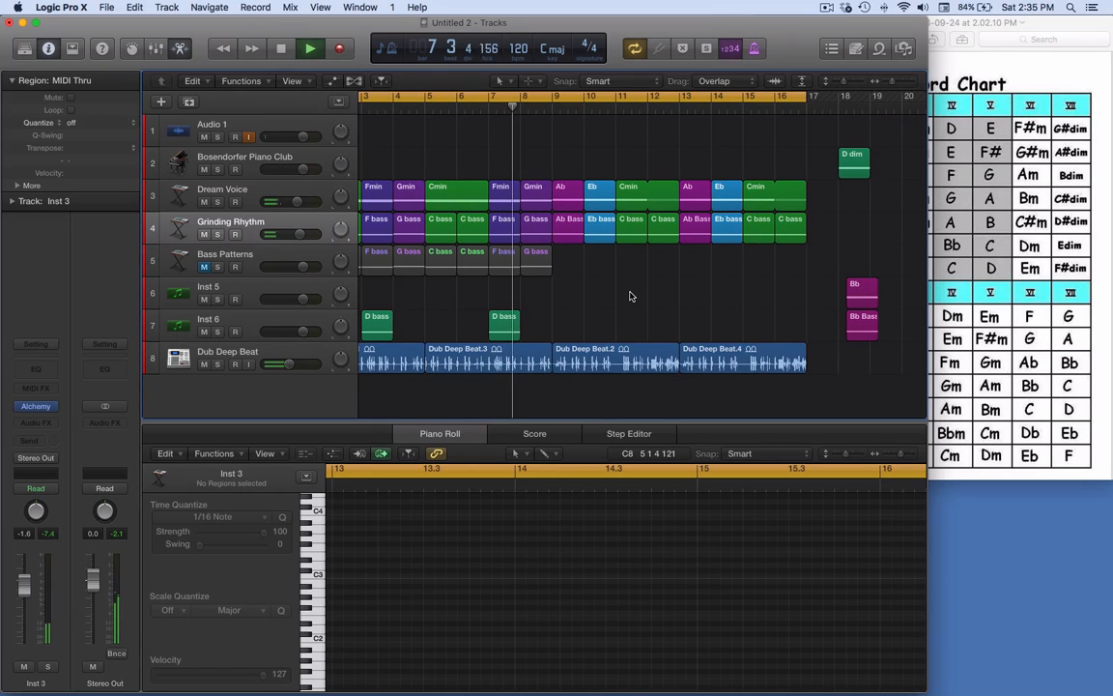
click(851, 164)
drag(851, 166, 794, 204)
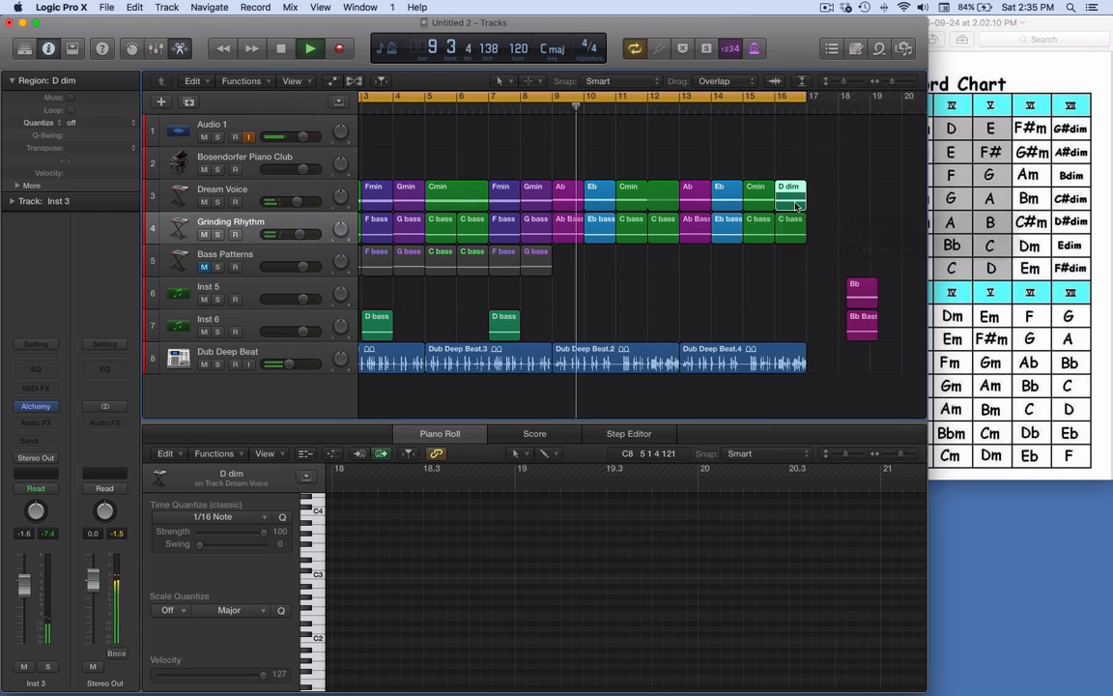
scroll(837, 269, right, 5)
scroll(834, 268, left, 5)
click(504, 326)
drag(505, 325, 790, 225)
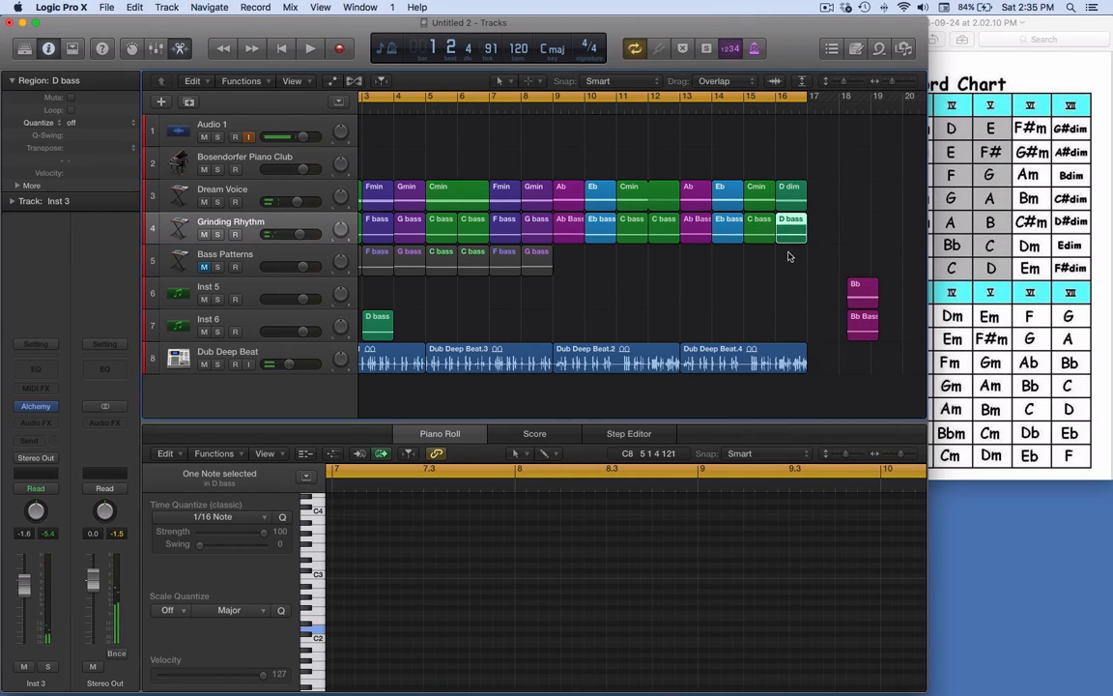
Move the D dim and bass regions just past bar 17 and put Bb and Bb Bass at bar 16 on Dream Voice and Grinding Rhythm.
drag(788, 164, 836, 232)
drag(863, 277, 795, 207)
Play from around bar 12 and set the cycle range to bars 13–16 to hear the Bb ending.
click(746, 98)
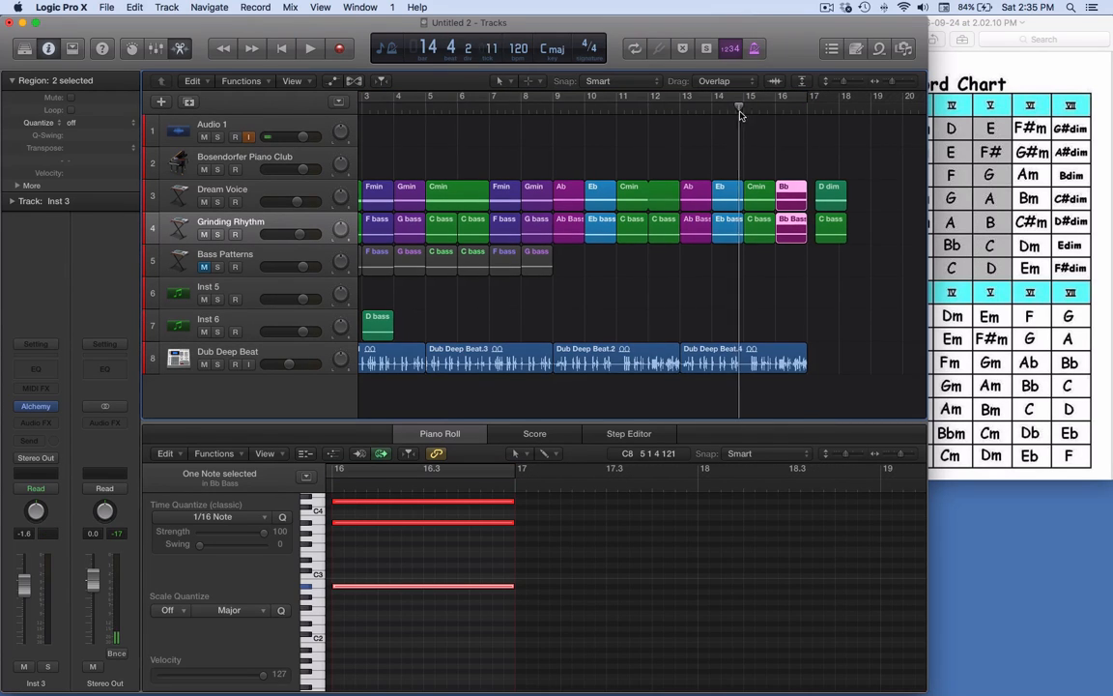
key(space)
click(665, 108)
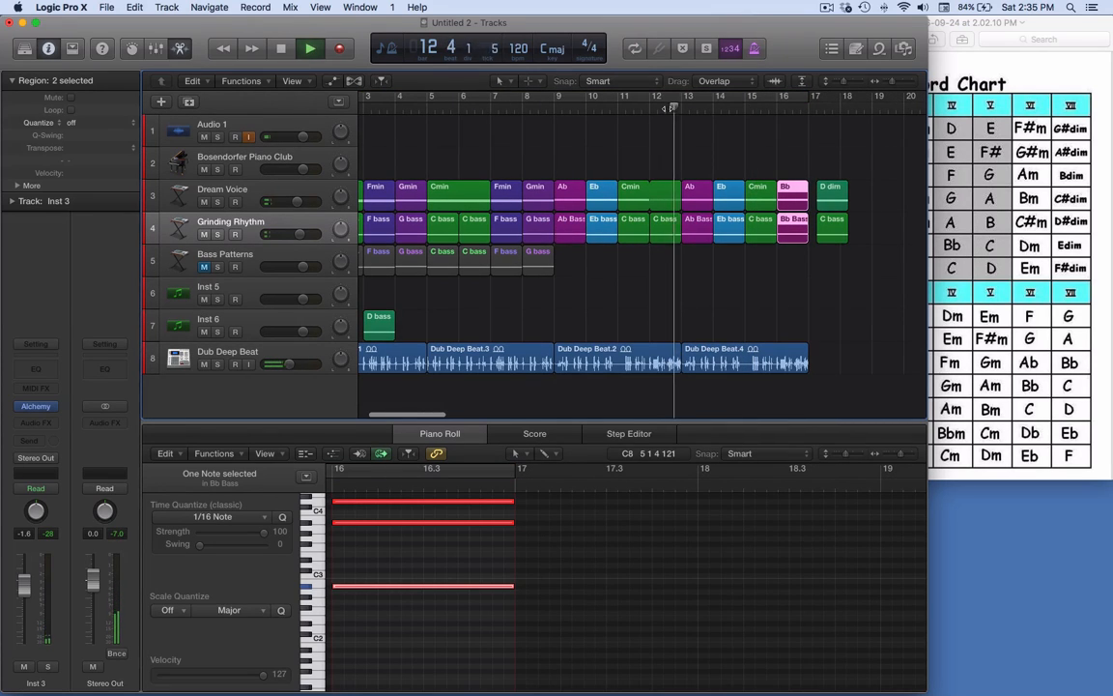
click(742, 101)
drag(742, 100, 810, 104)
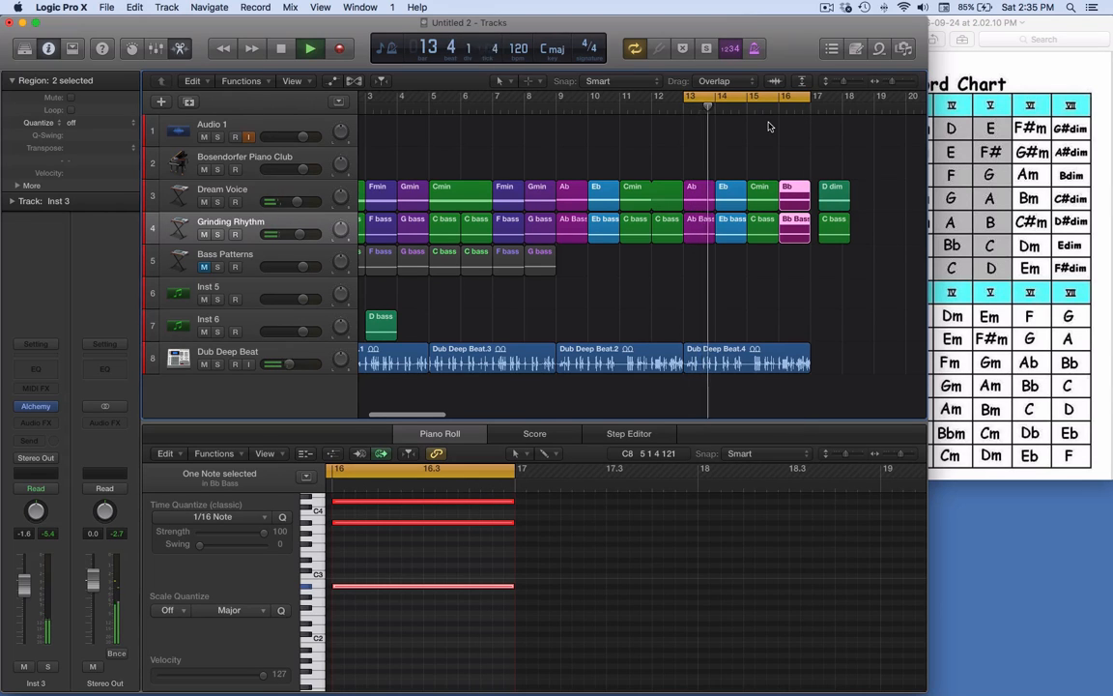
click(731, 128)
Show the bar 15 Cmin and bar 16 Bb chords in the Piano Roll and lower the Bb chord's top note to F3.
click(792, 189)
shift+click(759, 188)
click(590, 544)
scroll(586, 556, up, 3)
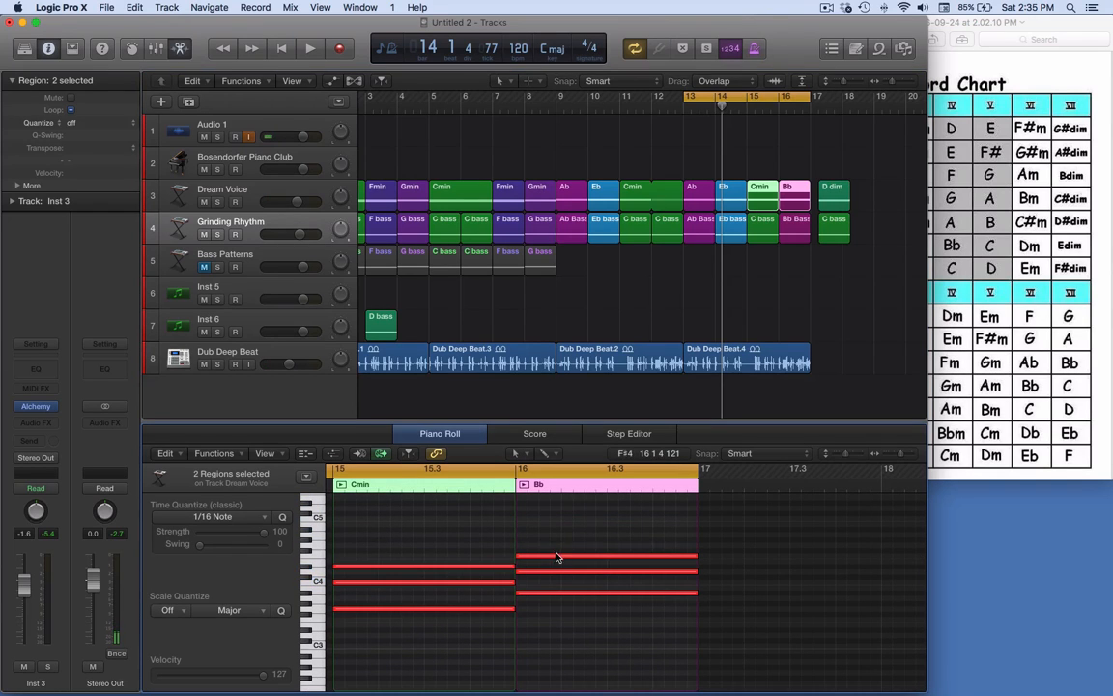
drag(556, 557, 557, 619)
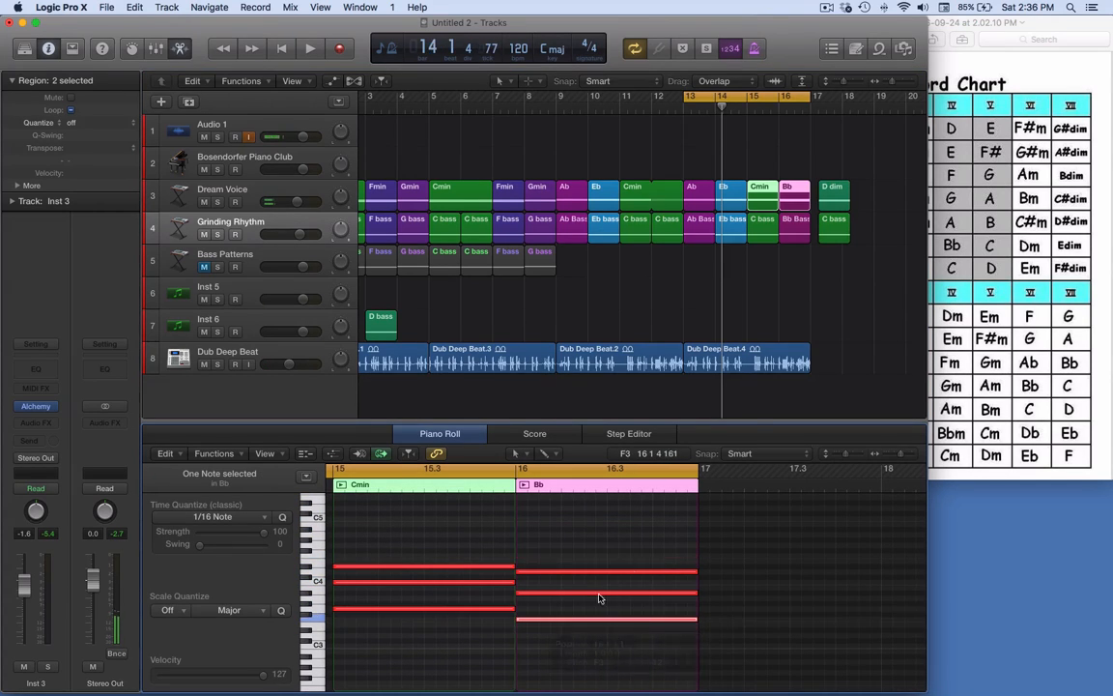
Lower the note in the Grinding Rhythm Bb Bass region by about an octave and start playback.
click(796, 230)
mouse_move(576, 661)
mouse_down()
mouse_move(705, 665)
mouse_move(578, 658)
mouse_up()
key(space)
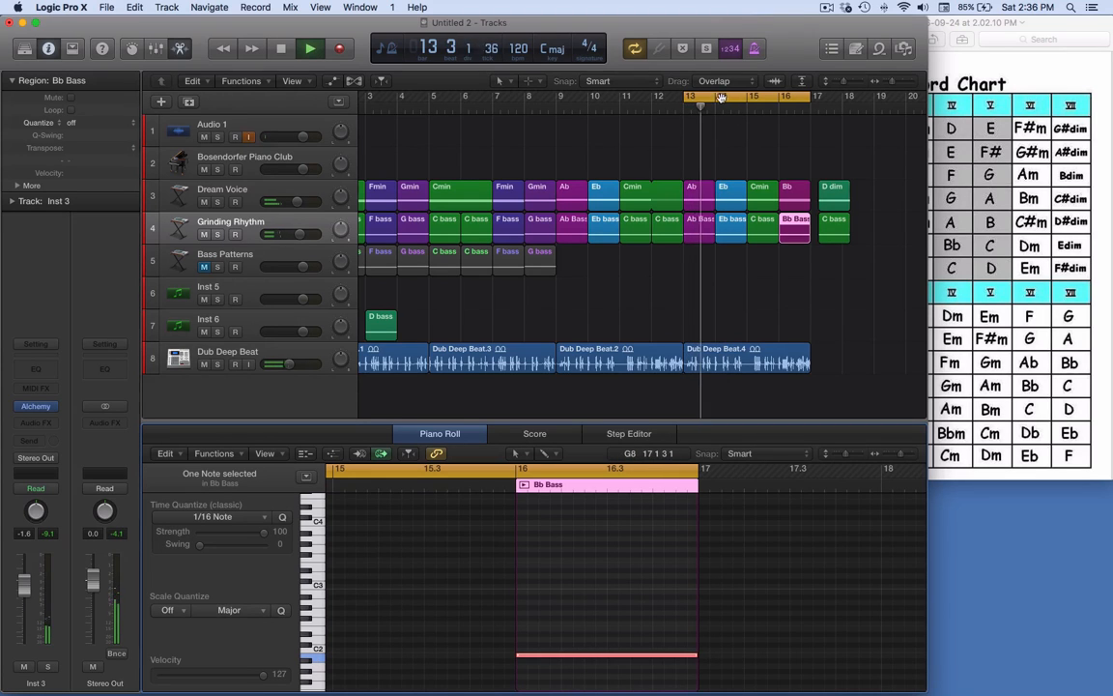
Extend the cycle range to bars 1–16 and restart playback from bar 1.
drag(684, 97, 250, 210)
key(space)
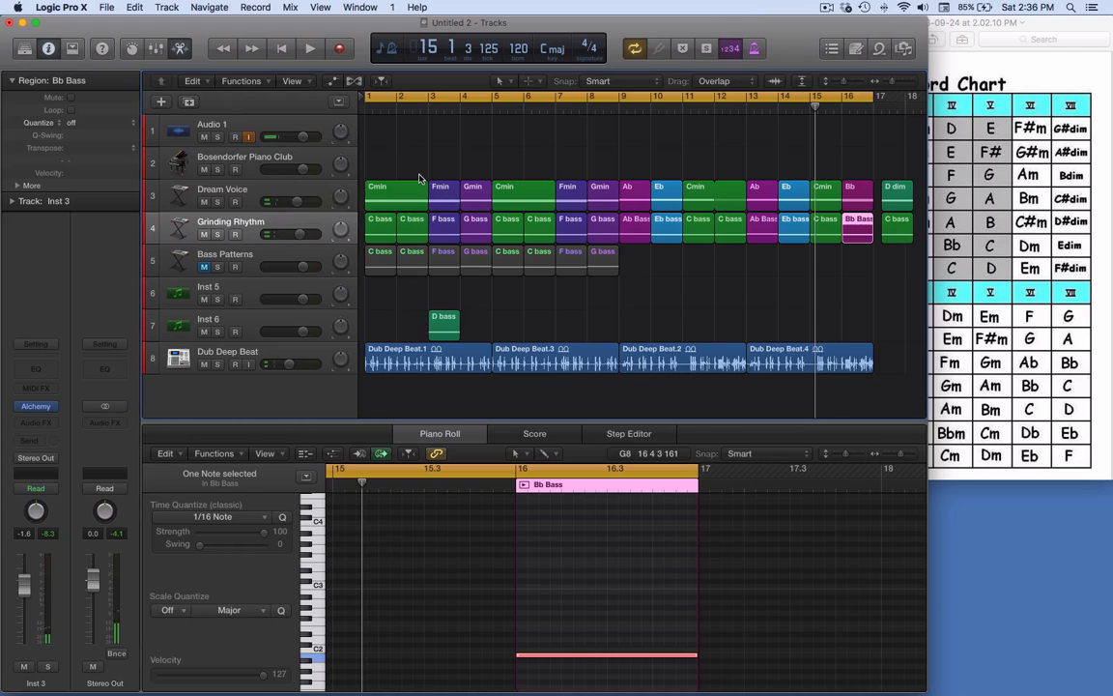
key(space)
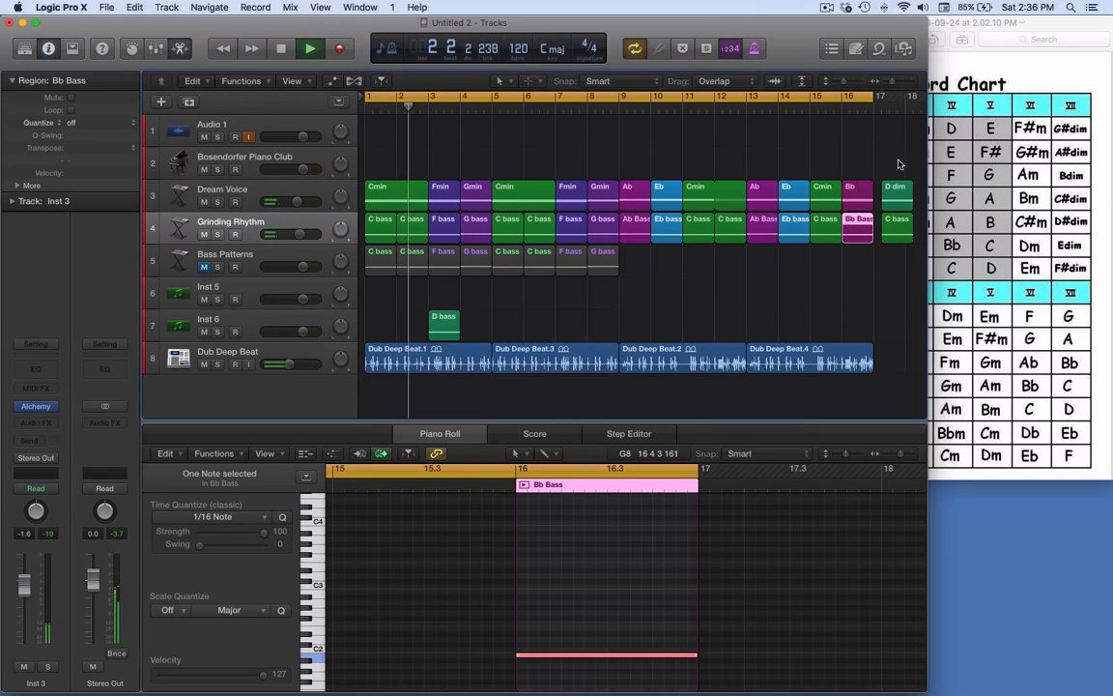
Try the D dim chord and D bass from bar 17 in place of bar 8's Gmin and G bass, and play from bar 1.
drag(898, 164, 899, 232)
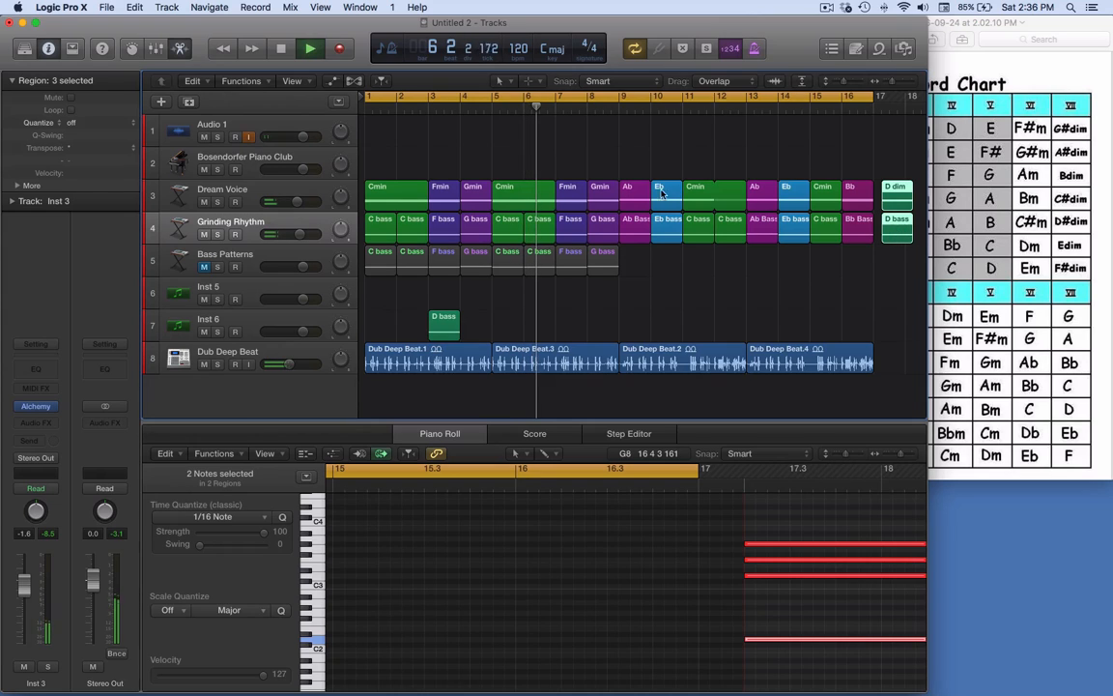
key(space)
drag(596, 179, 601, 239)
drag(920, 261, 588, 217)
key(space)
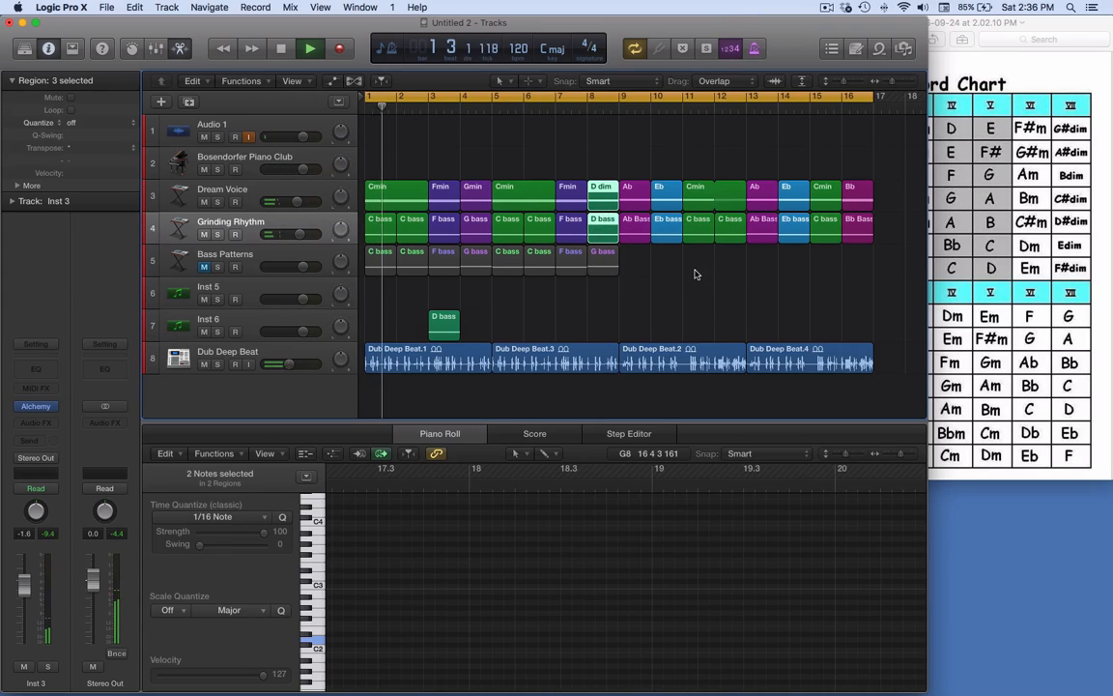
click(694, 274)
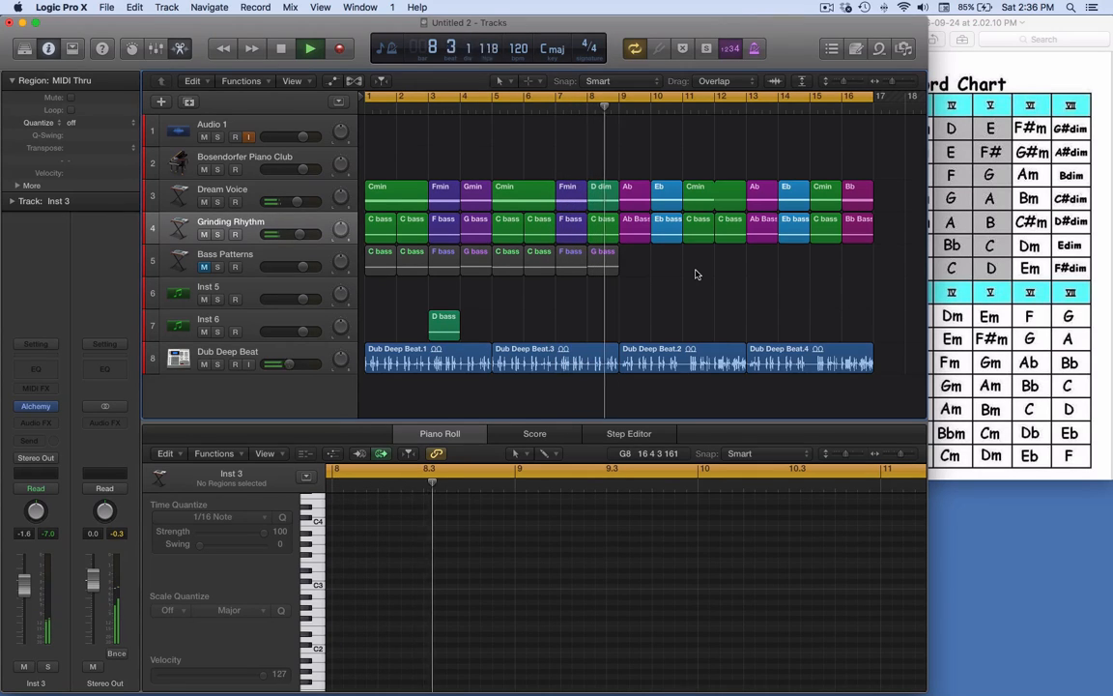
Undo the chord and bass replacement in bar 8, clear the selection, and play the full progression from bar 1.
key(space)
click(598, 180)
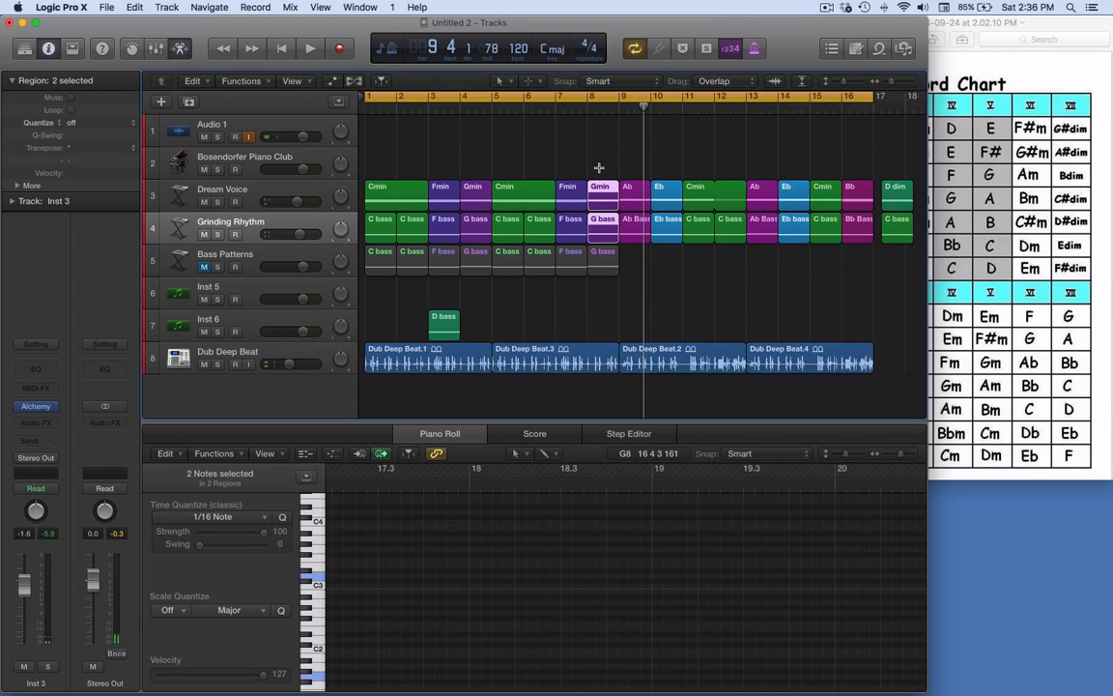
key(Return)
key(space)
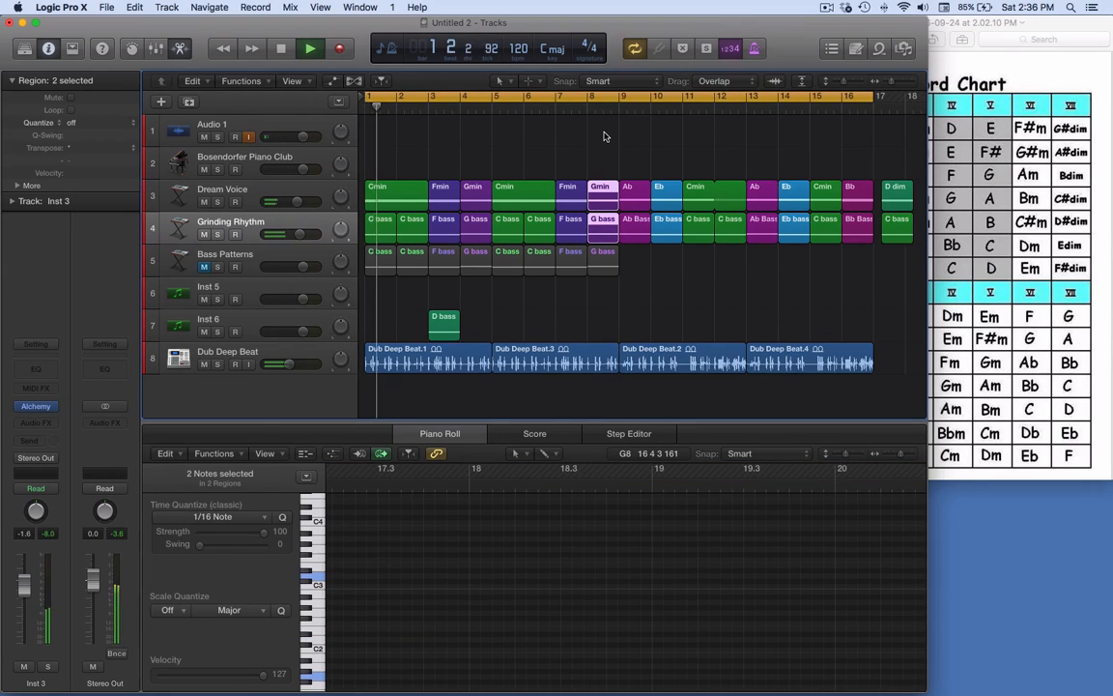
click(606, 138)
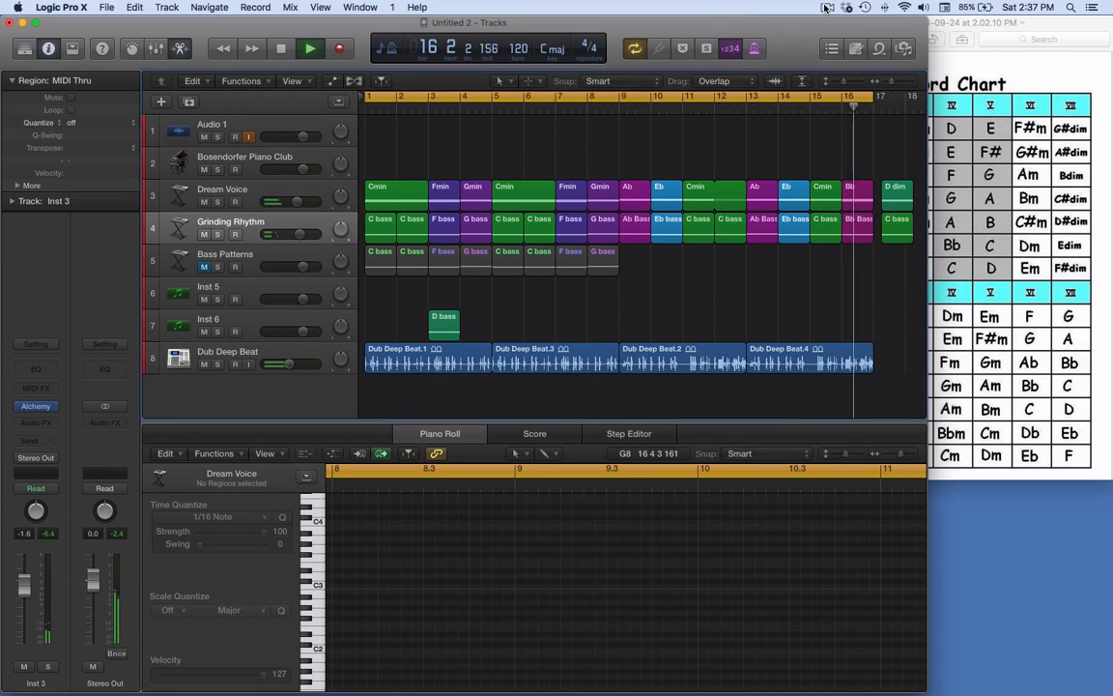
Lower the note in bar 16's Grinding Rhythm Bb Bass region by one semitone and play from around bar 15.
click(857, 223)
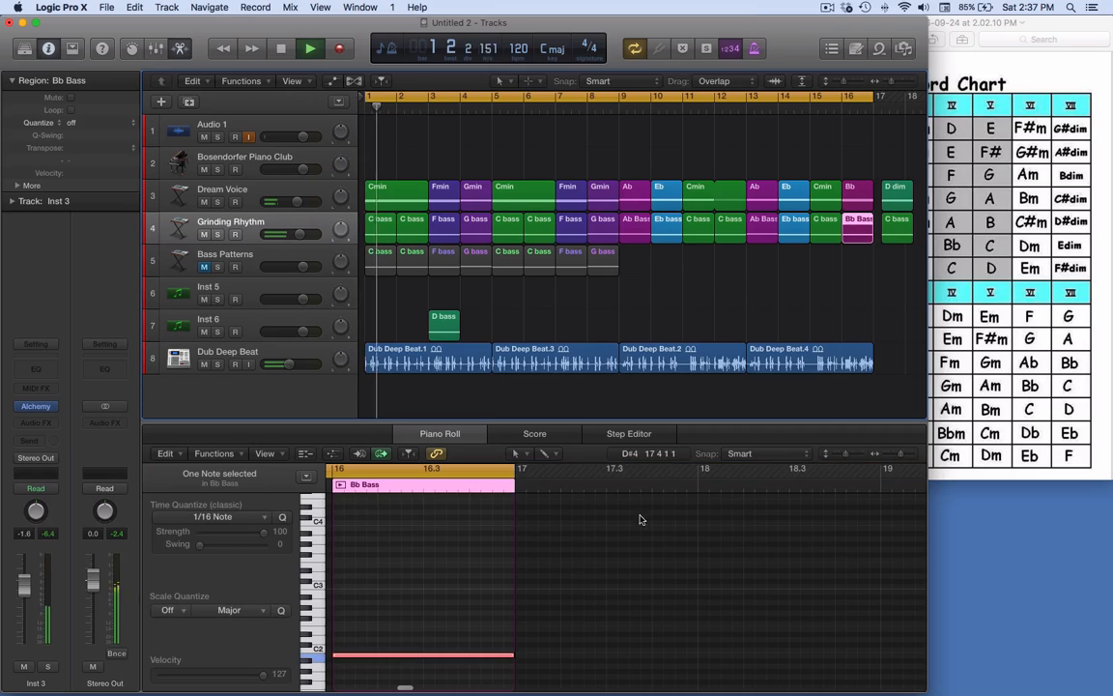
key(space)
drag(372, 659, 371, 663)
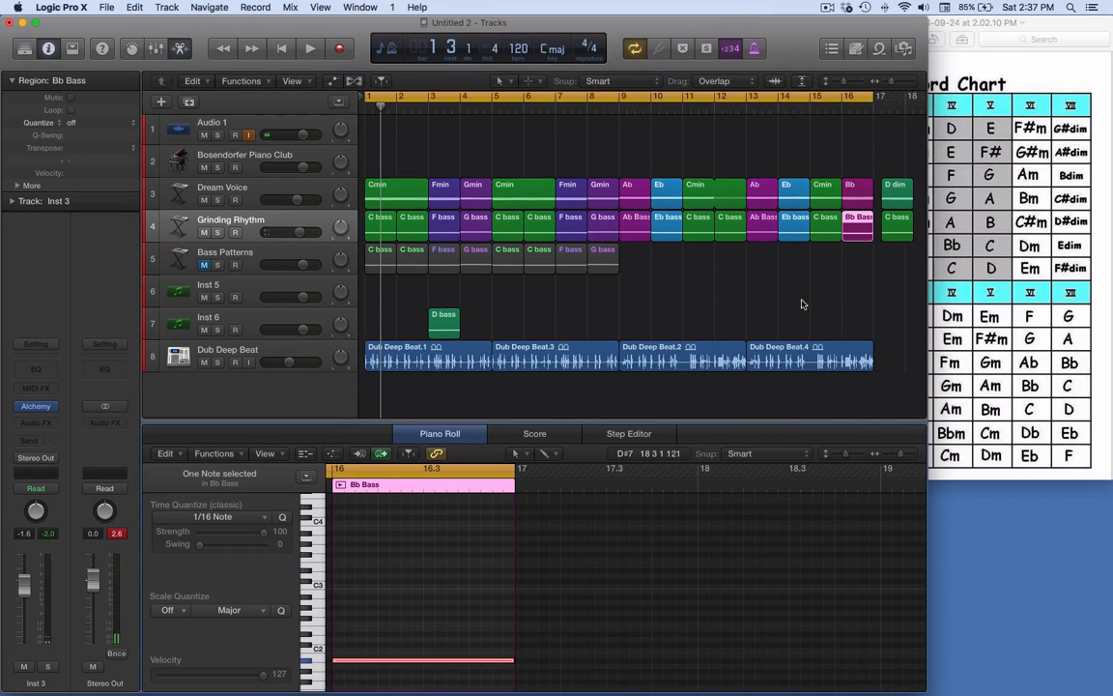
click(828, 101)
key(space)
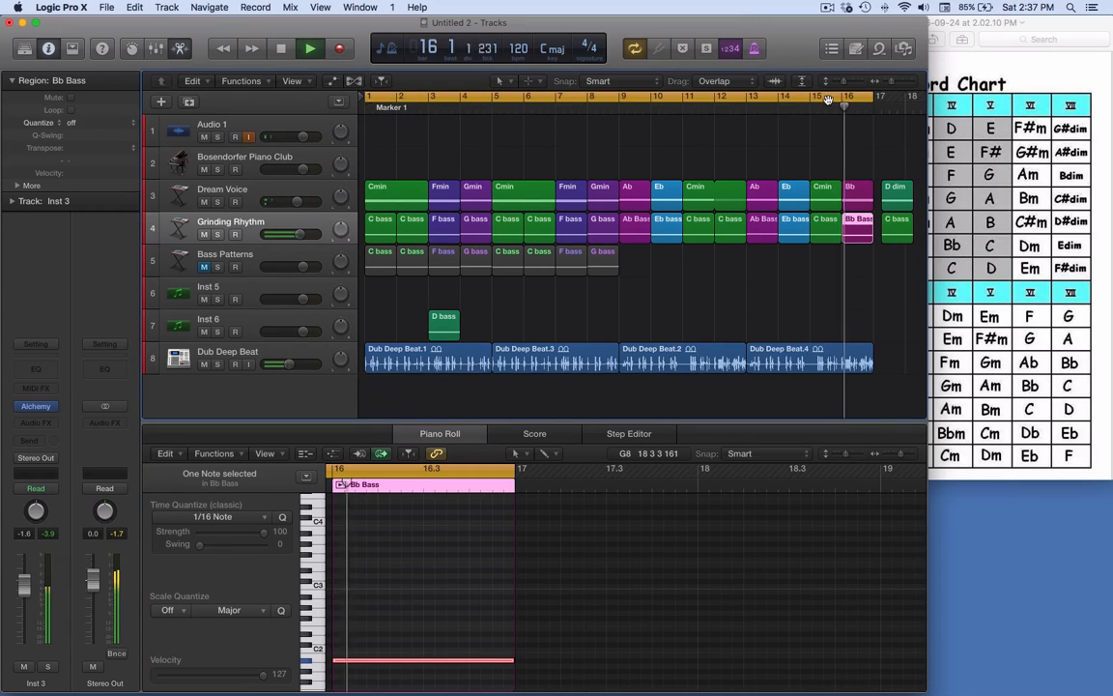